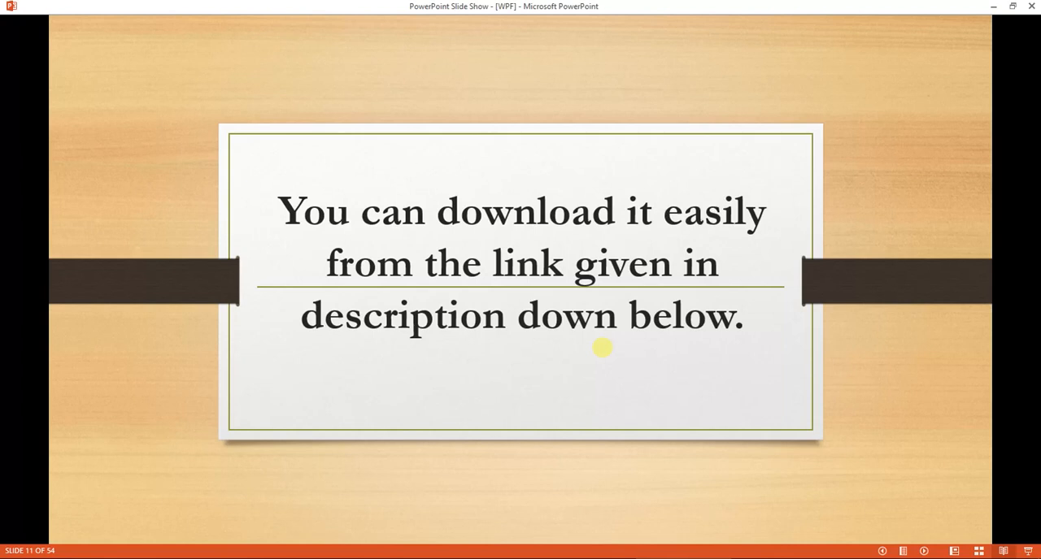
Switch to File Explorer and start installing the Advanced.Installer.Architect.12.4.2.kuyhAa package
click(602, 348)
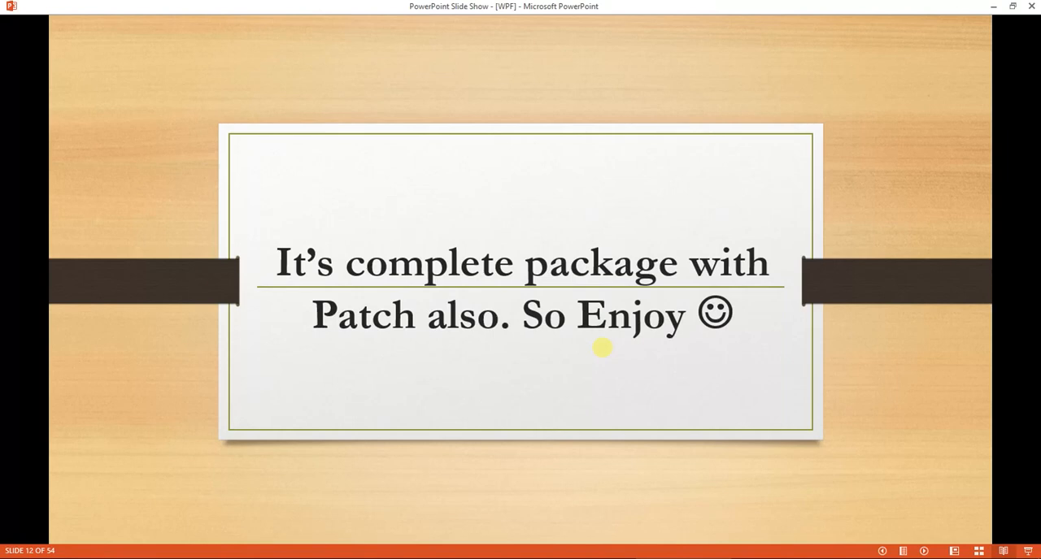
click(161, 558)
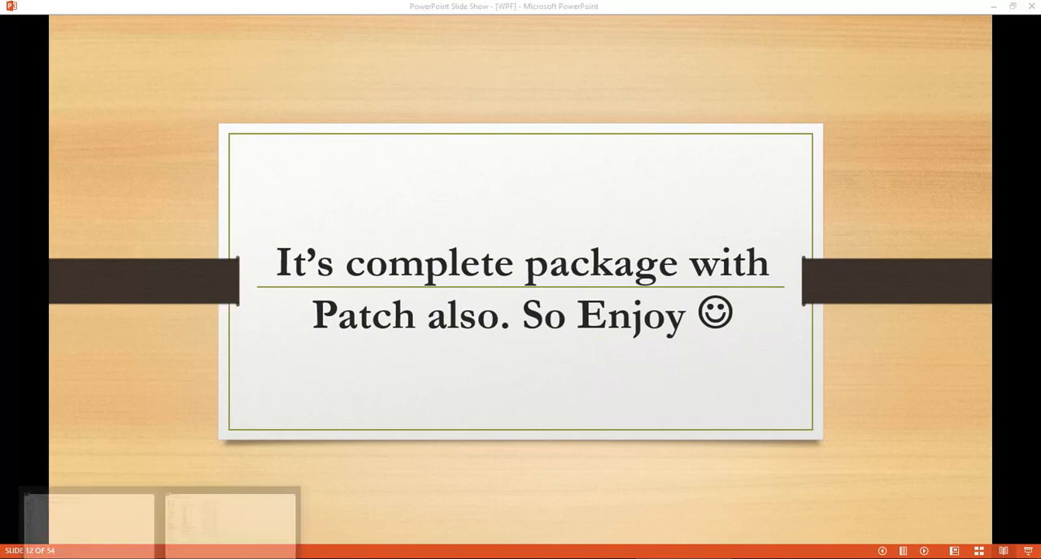
click(231, 525)
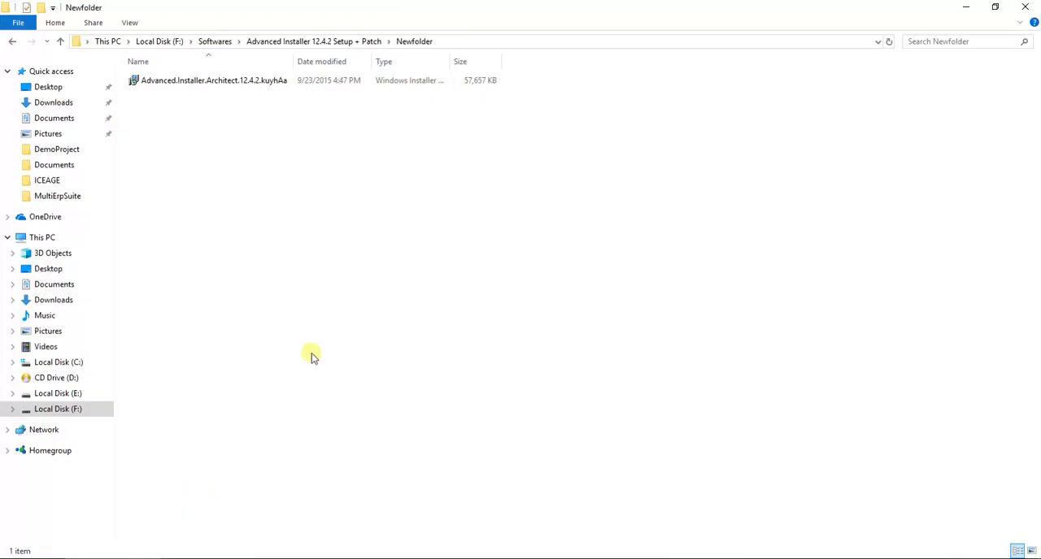
right_click(232, 83)
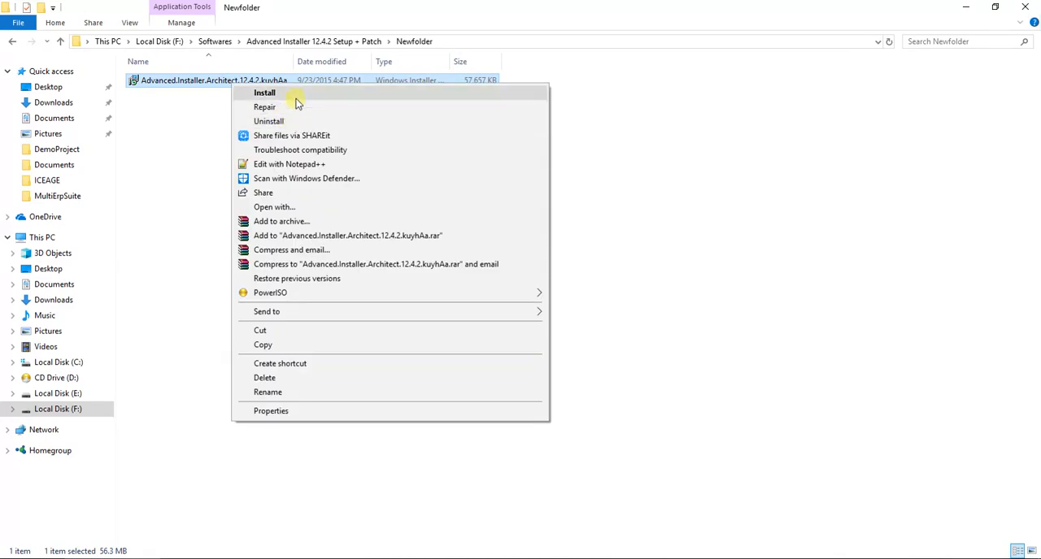
click(296, 96)
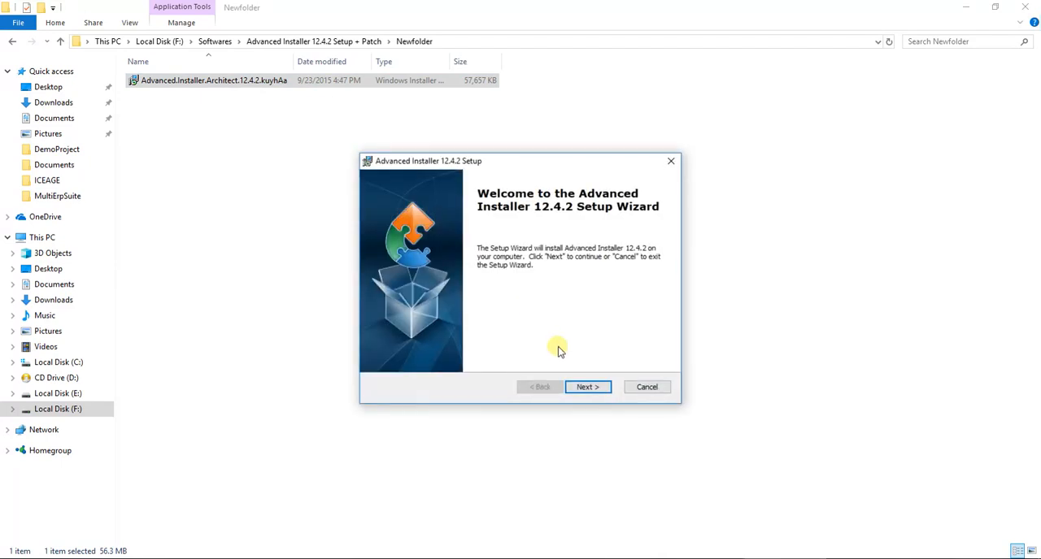
Accept the license agreement in the setup wizard and install Advanced Installer 12.4.2, allowing the system changes
click(588, 388)
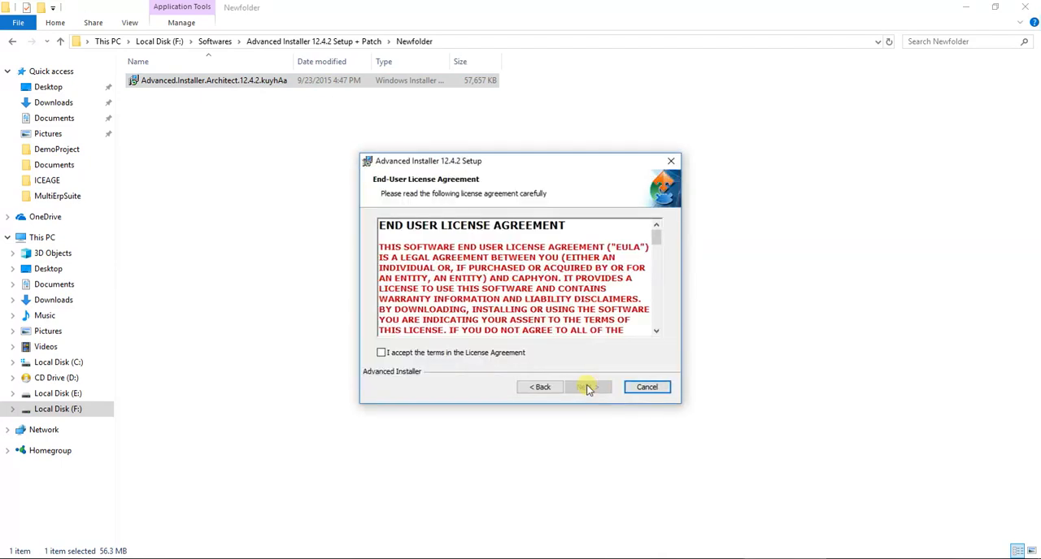
click(450, 356)
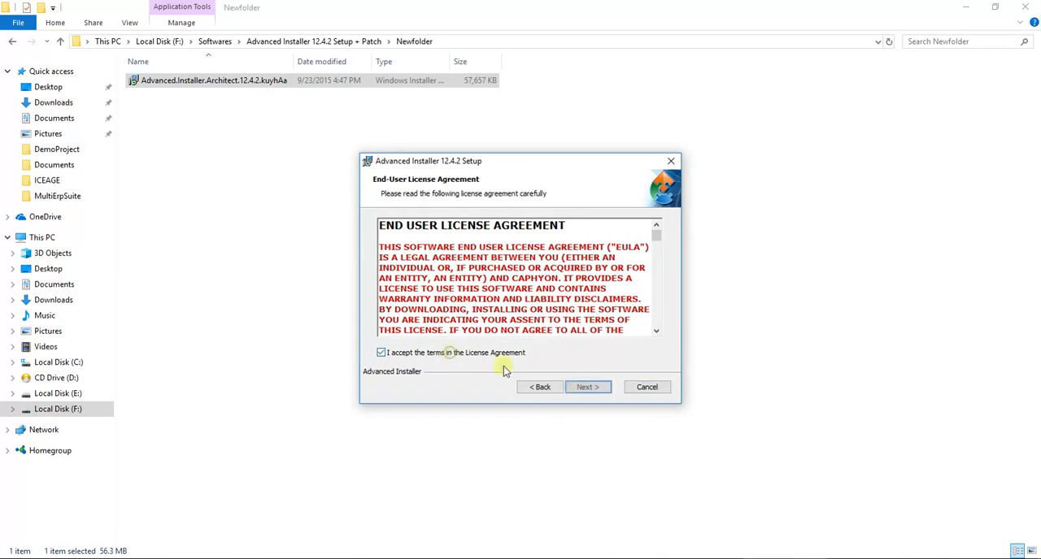
click(586, 387)
click(587, 388)
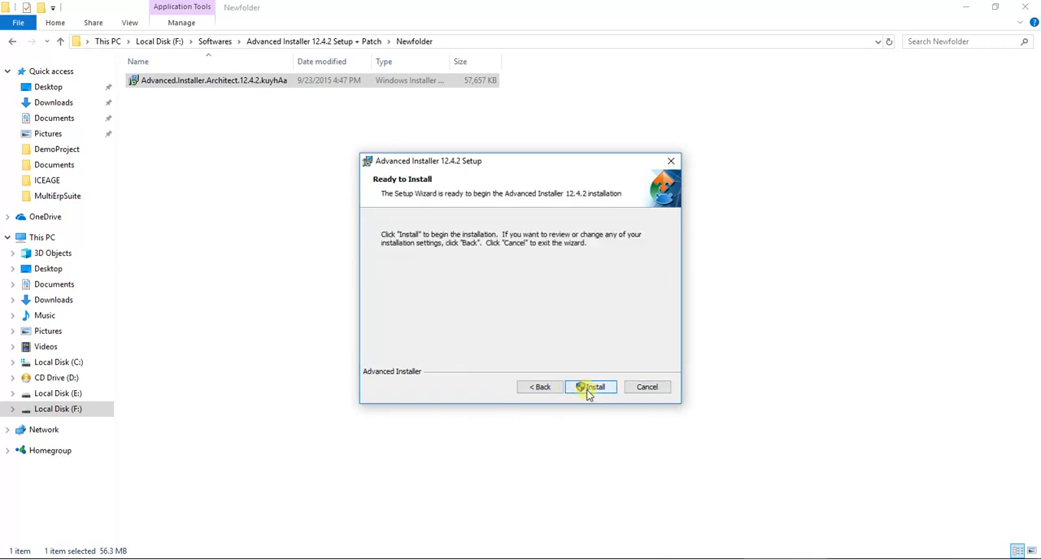
click(591, 388)
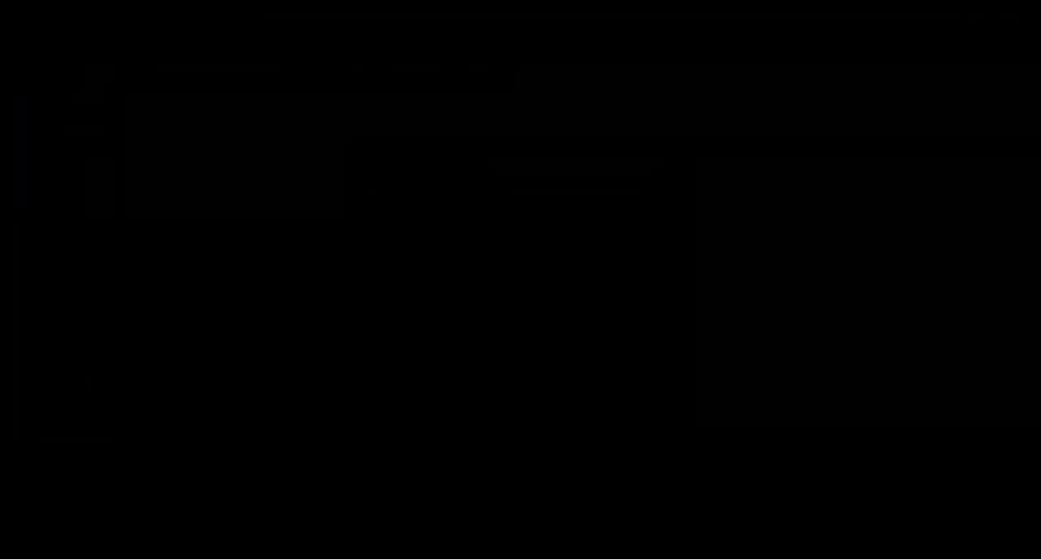
click(486, 382)
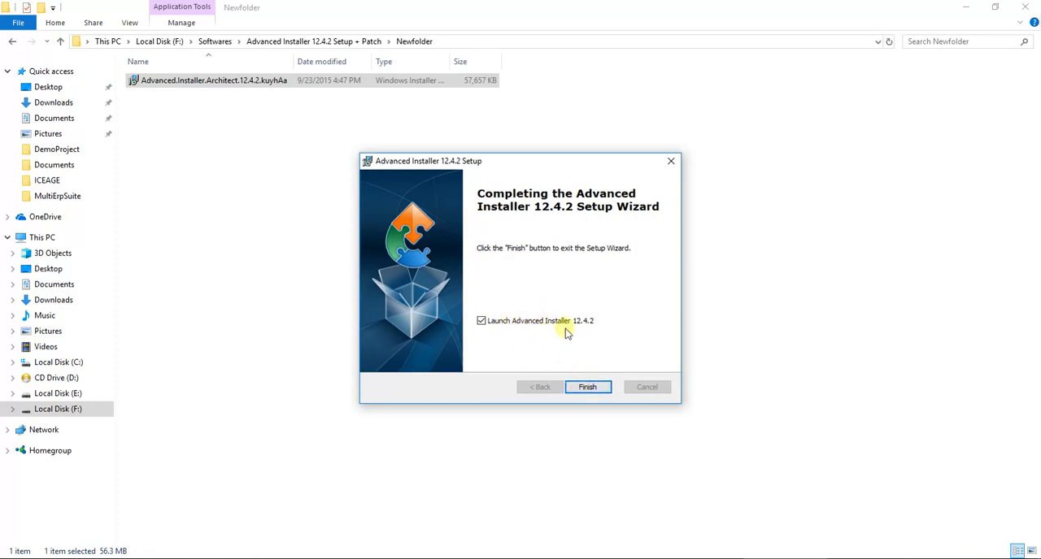
Finish the setup wizard with launching Advanced Installer 12.4.2 enabled, and cancel the update offer
click(590, 390)
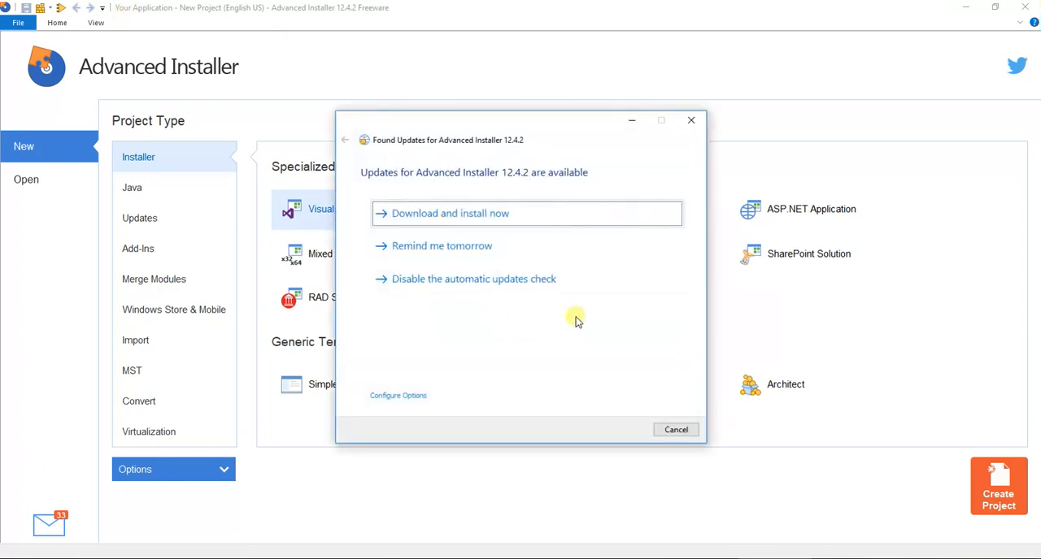
click(672, 433)
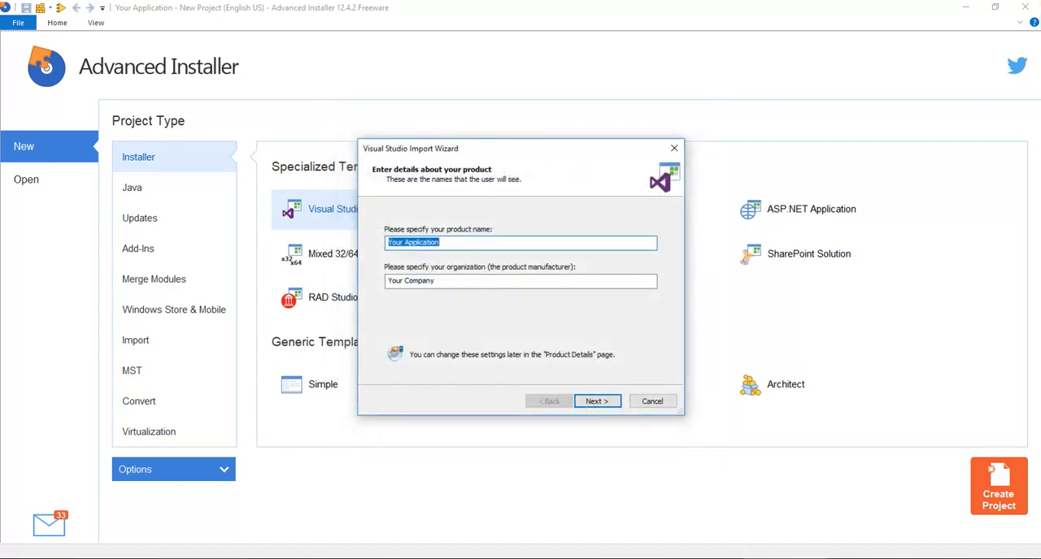
Switch to File Explorer, open the folder E:\All MultiERP\MultiErpSuite\MultiErpSuite and select its path
mouse_move(154, 558)
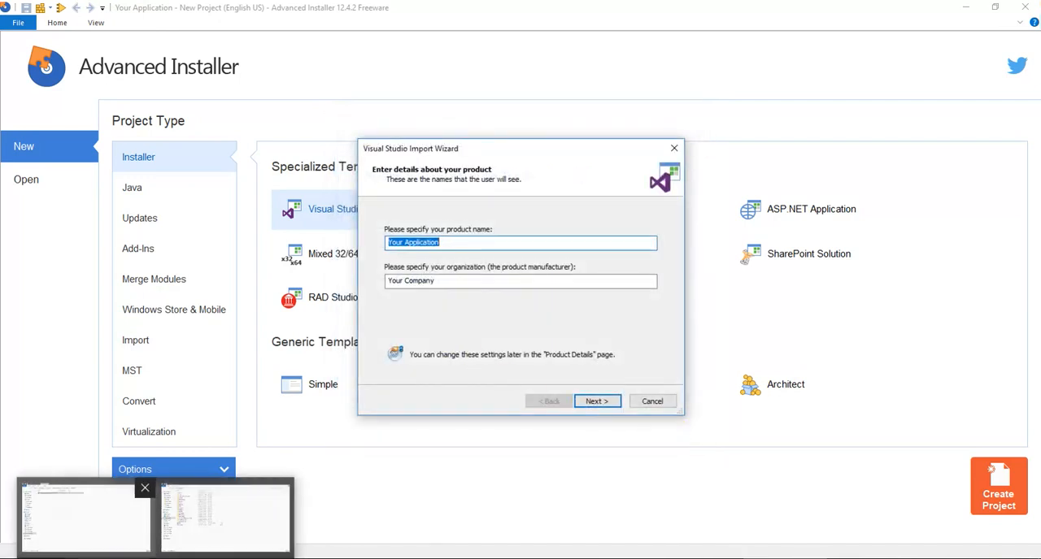
click(114, 527)
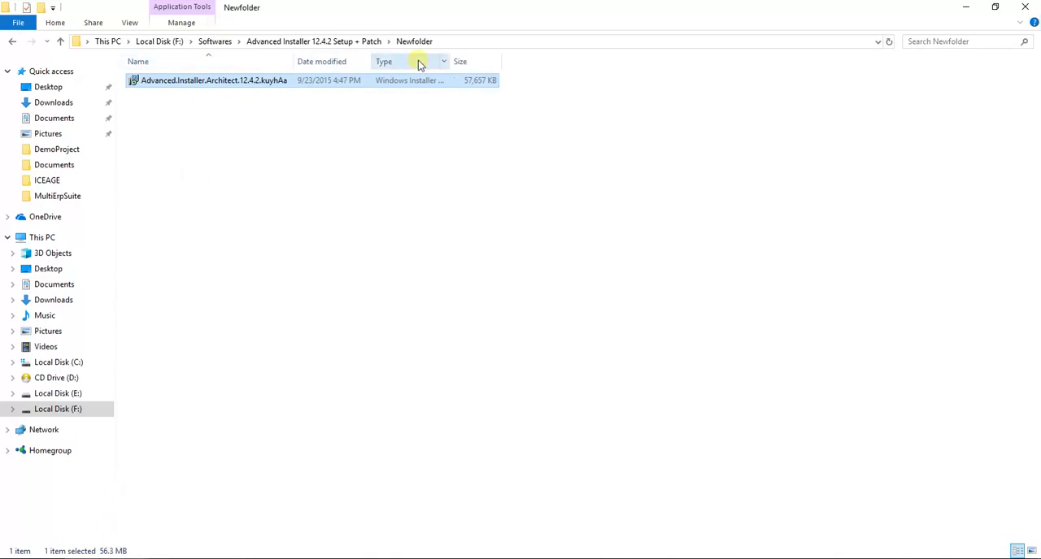
click(108, 42)
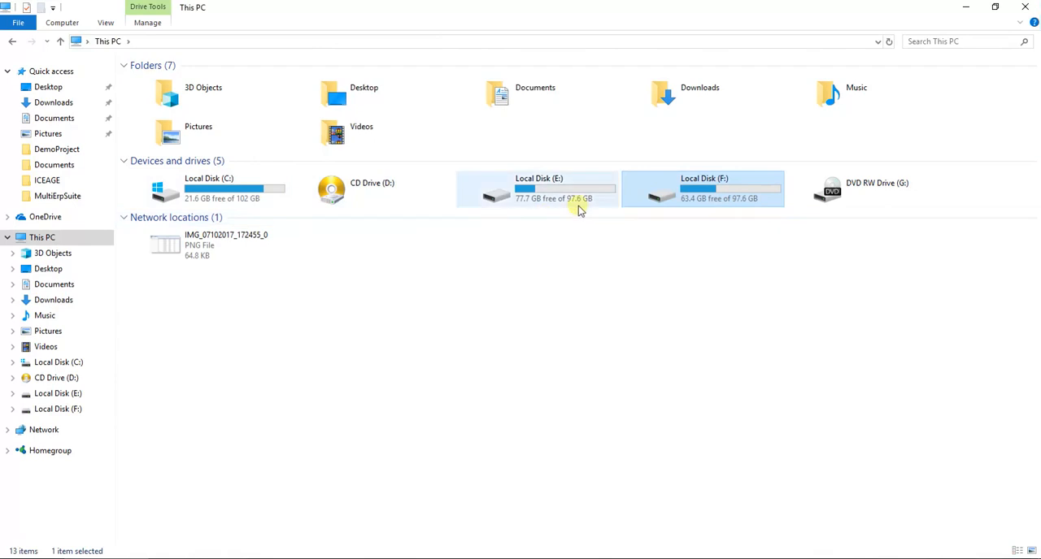
double_click(572, 197)
double_click(226, 144)
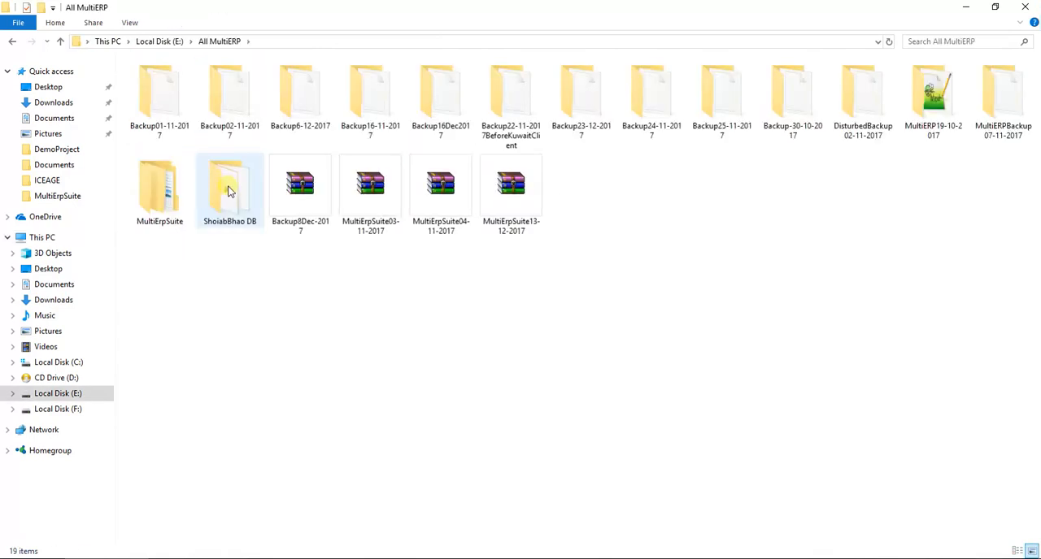
double_click(184, 212)
double_click(177, 81)
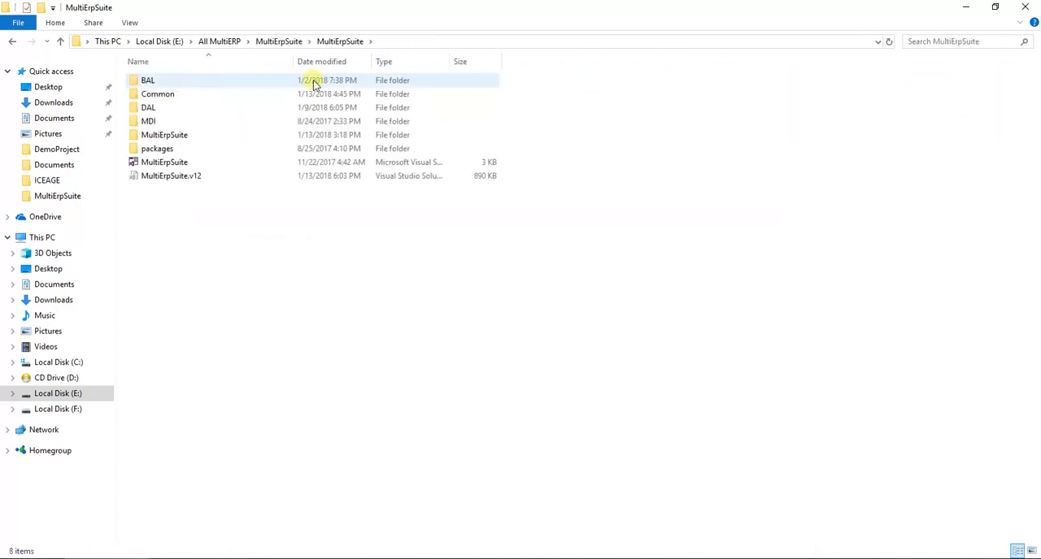
click(426, 45)
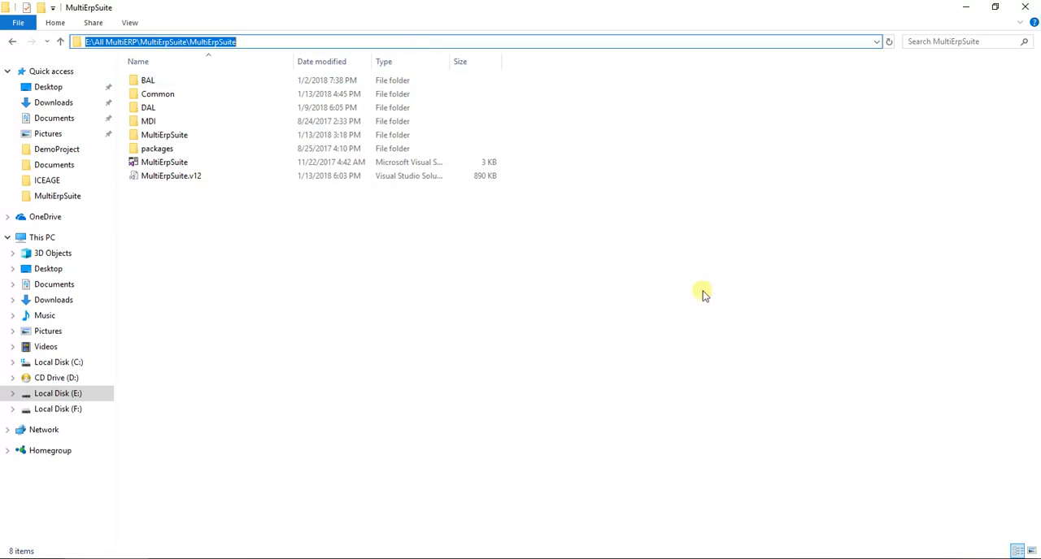
click(431, 350)
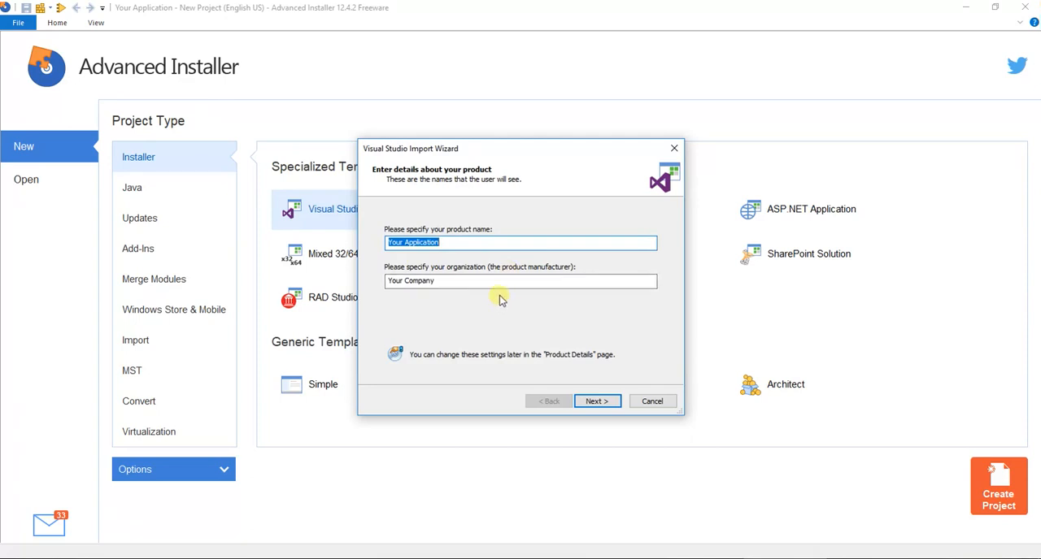
Set the product name to DemoApp and the organization to ELP, and keep the MSI setup file distribution type
text(DemoApp)
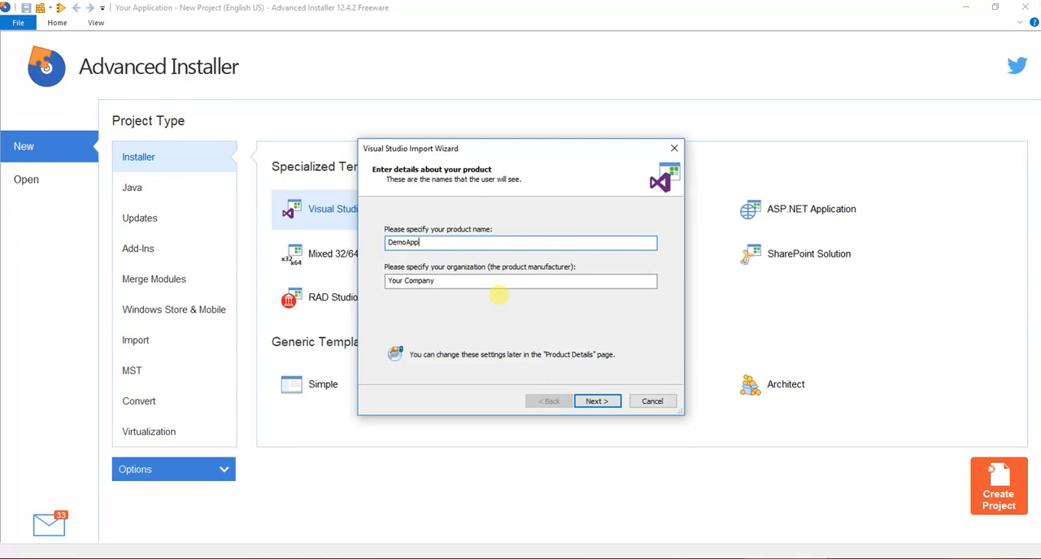
key(Tab)
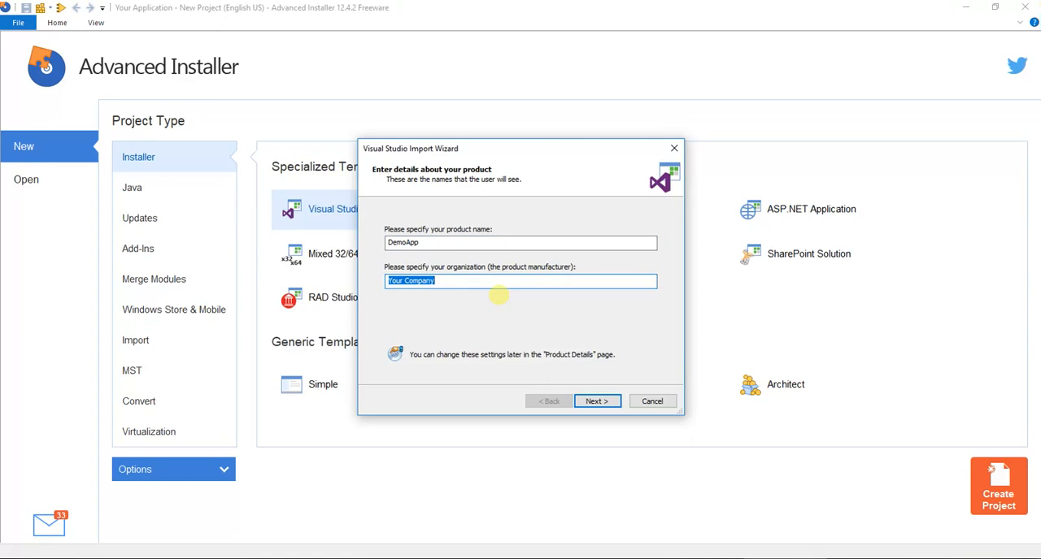
text(ELP)
click(596, 401)
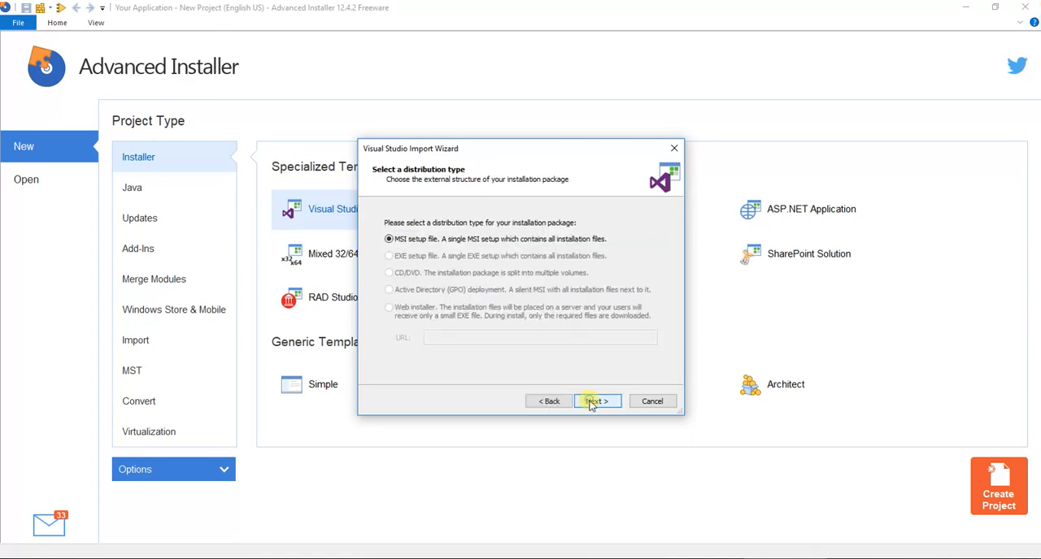
click(594, 401)
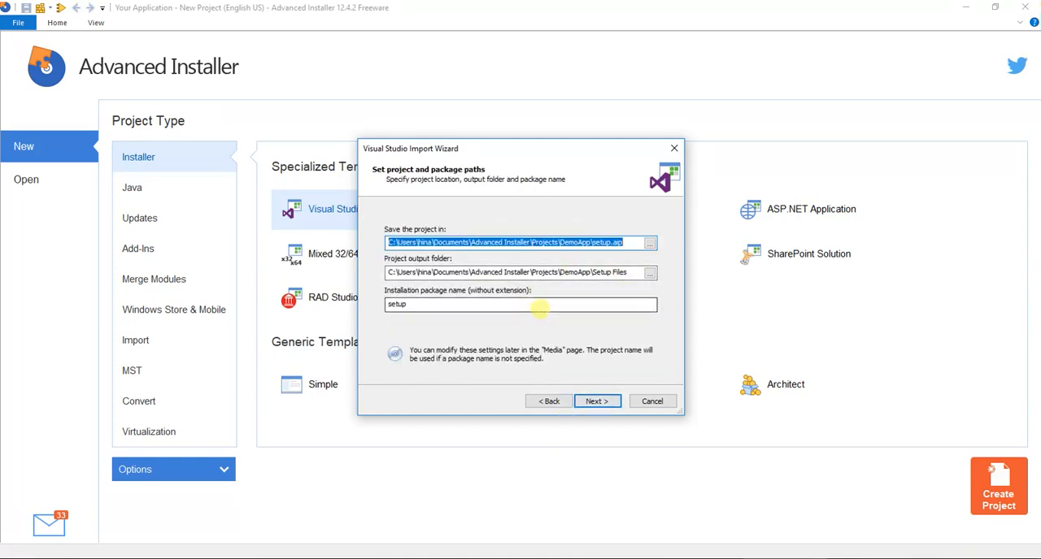
Set the installation package name to DemoApp, keeping the default project and output paths
click(473, 306)
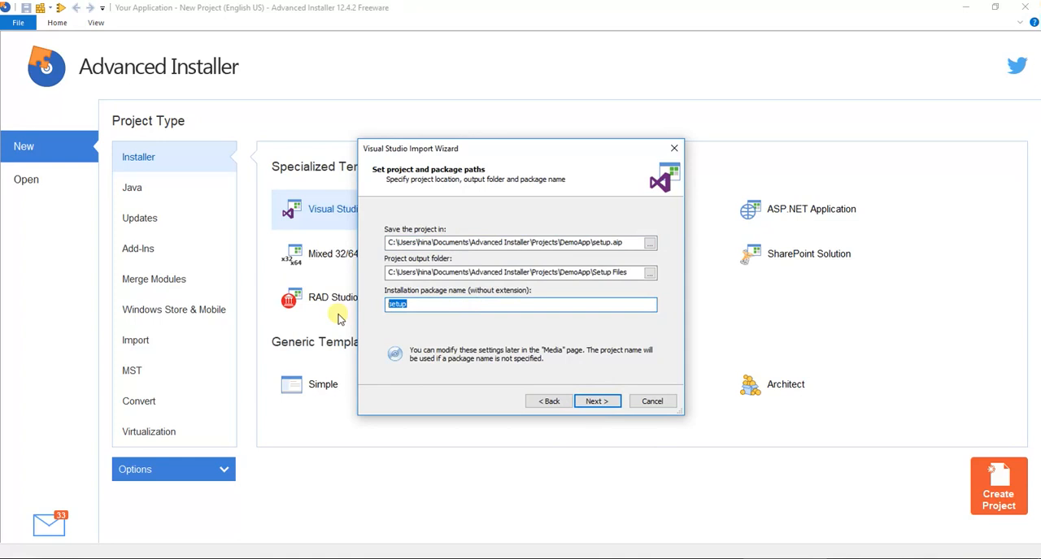
text(DemoApp)
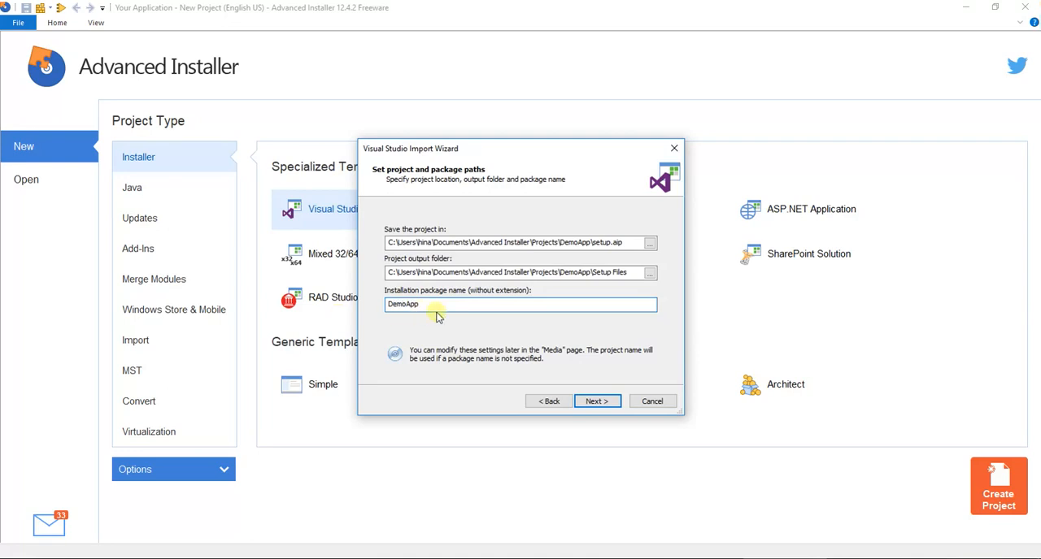
click(596, 401)
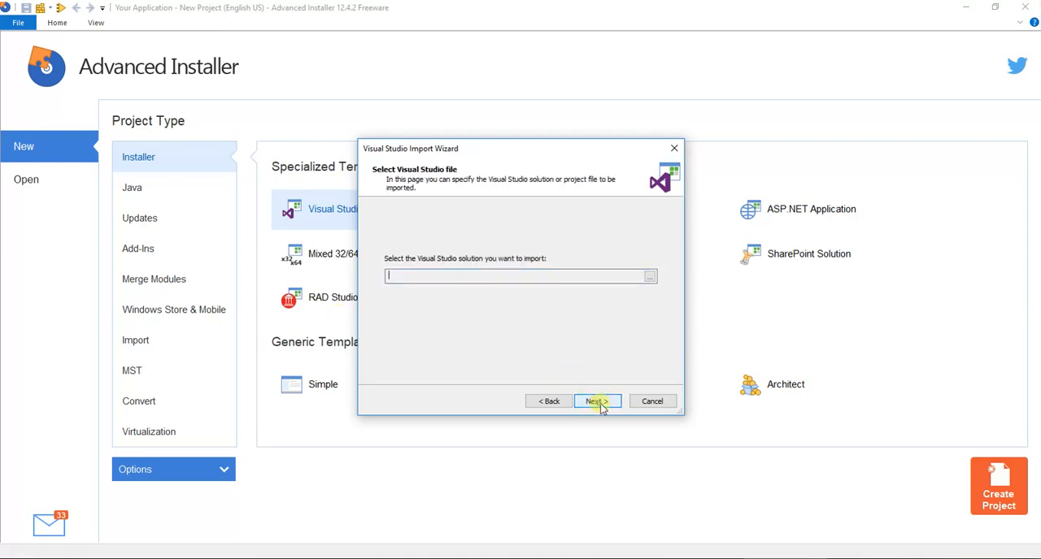
Start browsing for the Visual Studio solution and copy the path E:\All MultiERP\MultiErpSuite\MultiErpSuite from File Explorer
click(651, 278)
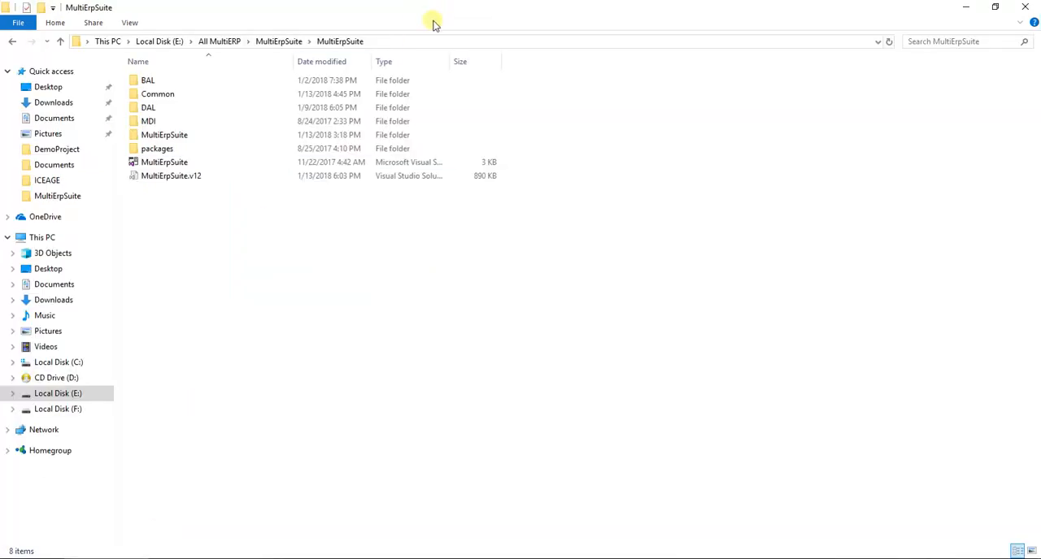
click(429, 41)
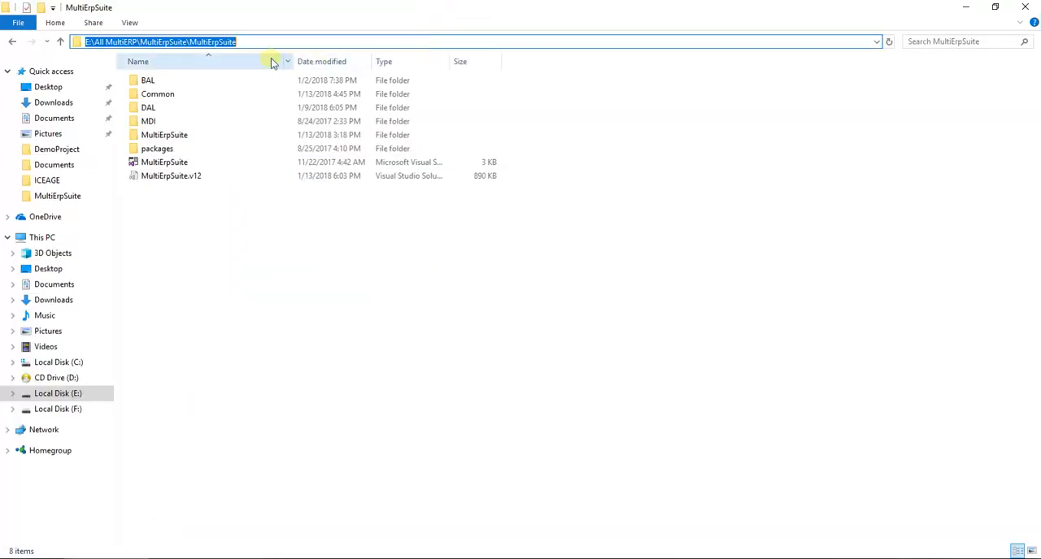
right_click(206, 41)
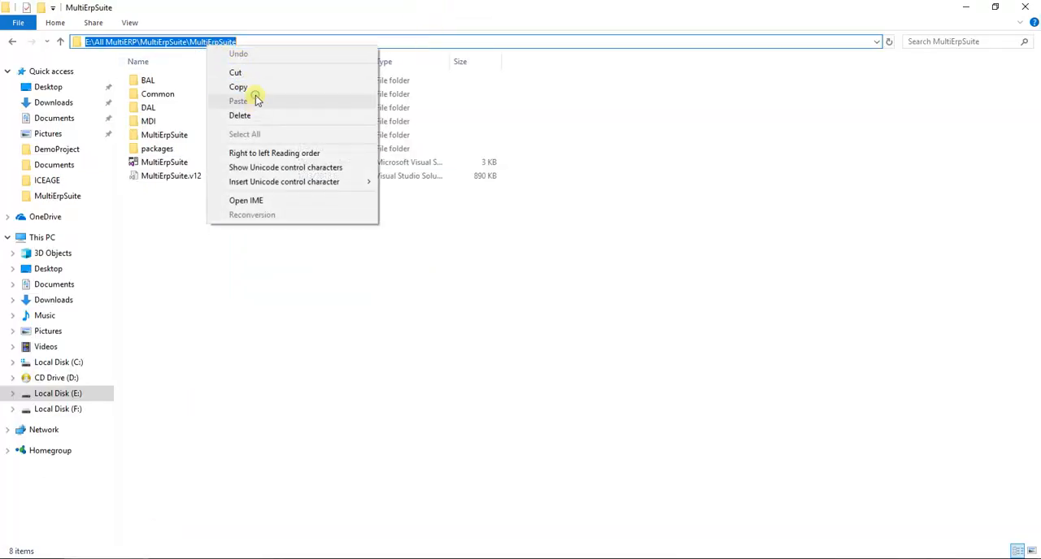
click(256, 89)
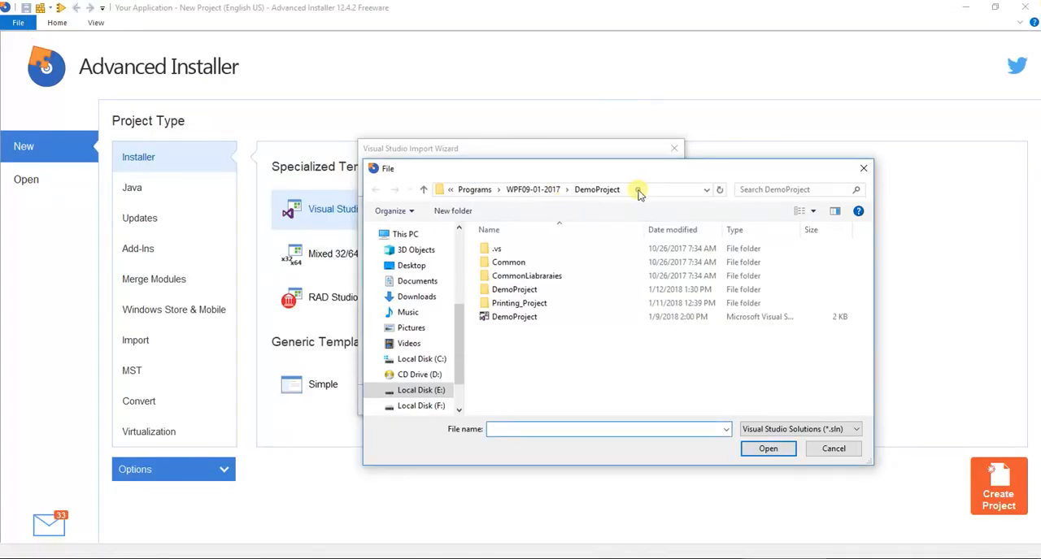
Go to the copied folder path in the file dialog, choose the MultiErpSuite solution for import and continue to the detected configurations
click(639, 192)
right_click(639, 192)
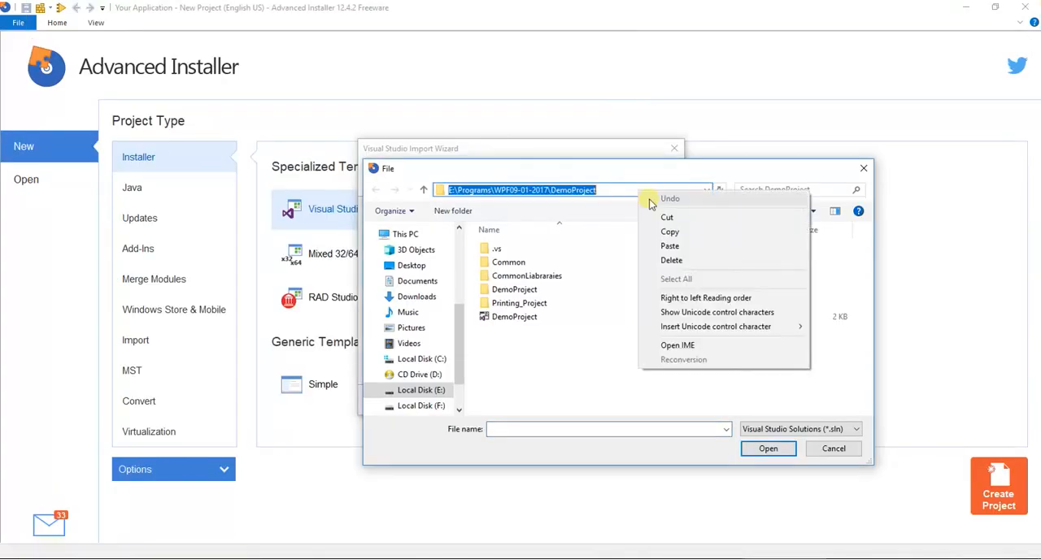
click(670, 247)
key(Return)
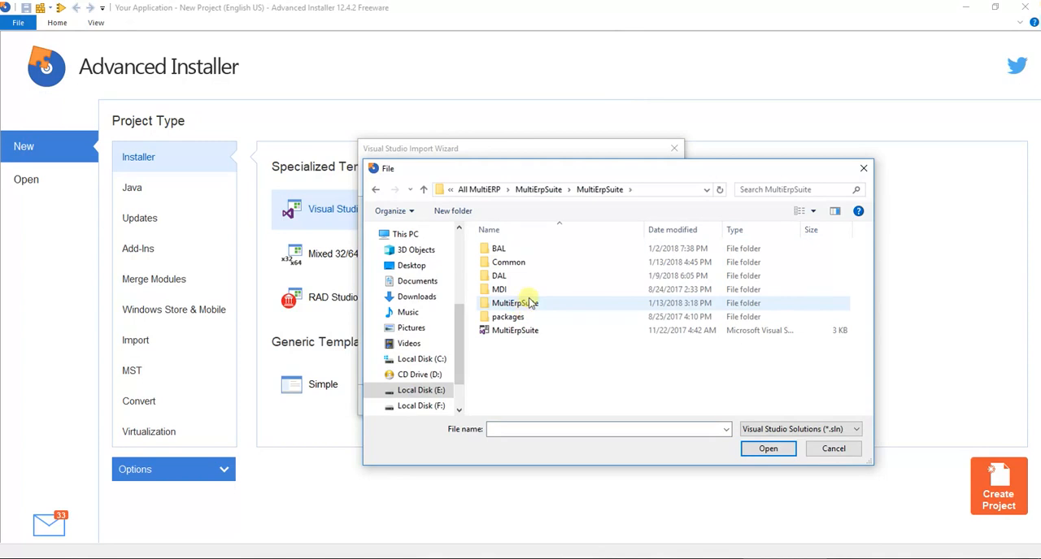
click(527, 330)
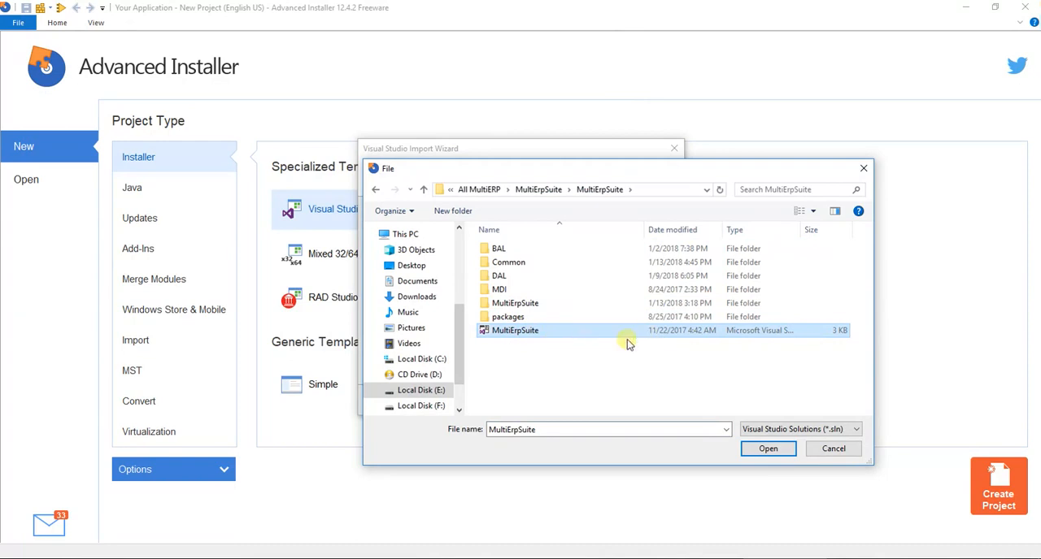
click(768, 449)
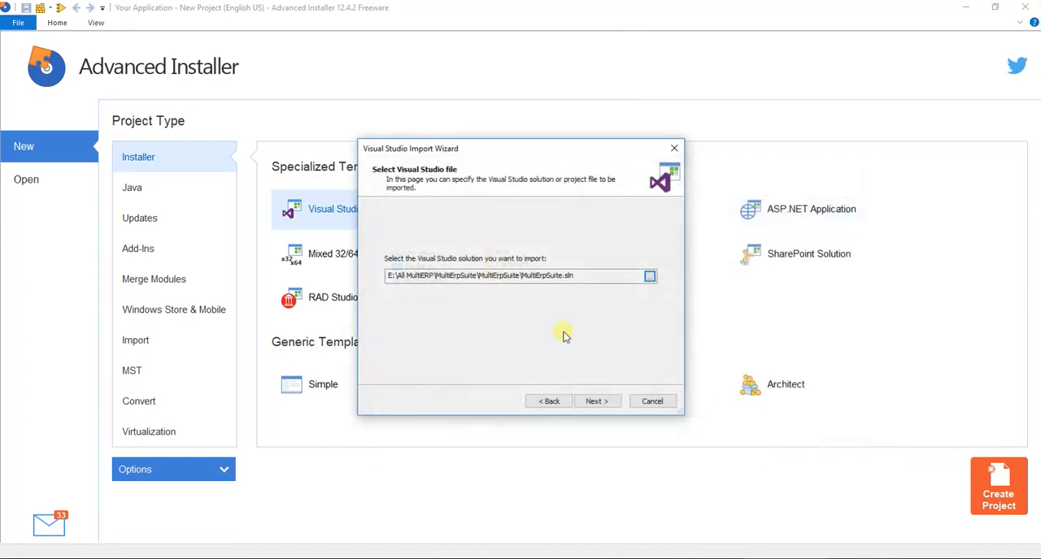
click(594, 401)
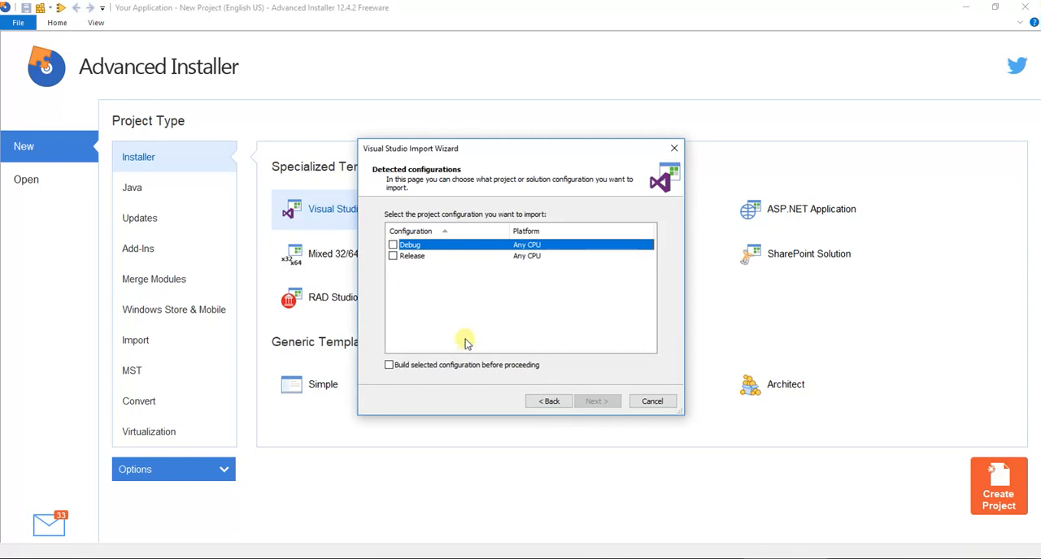
Import the Debug configuration for Any CPU, include all detected output and reference files, and continue to the shortcut settings
click(394, 245)
click(596, 401)
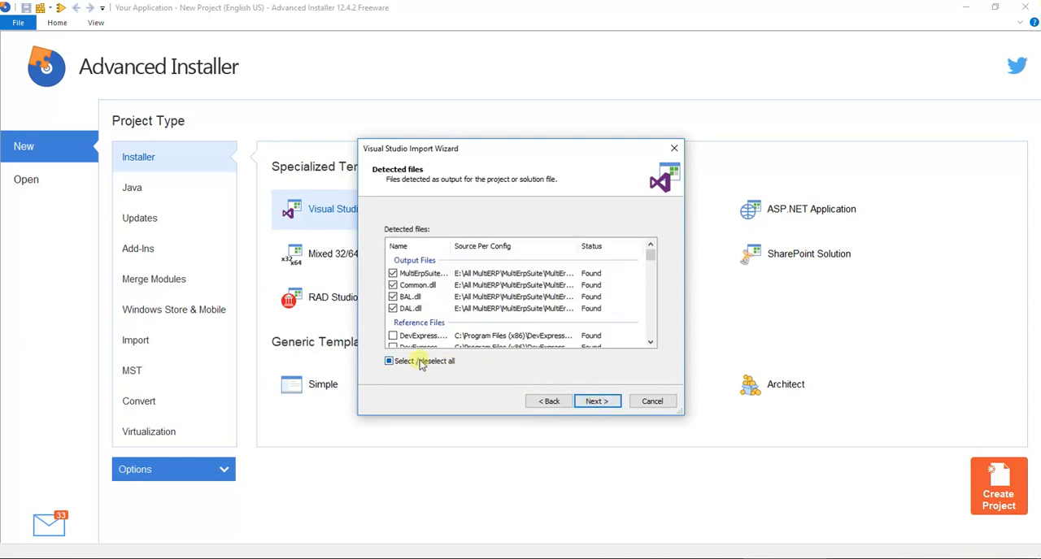
click(421, 363)
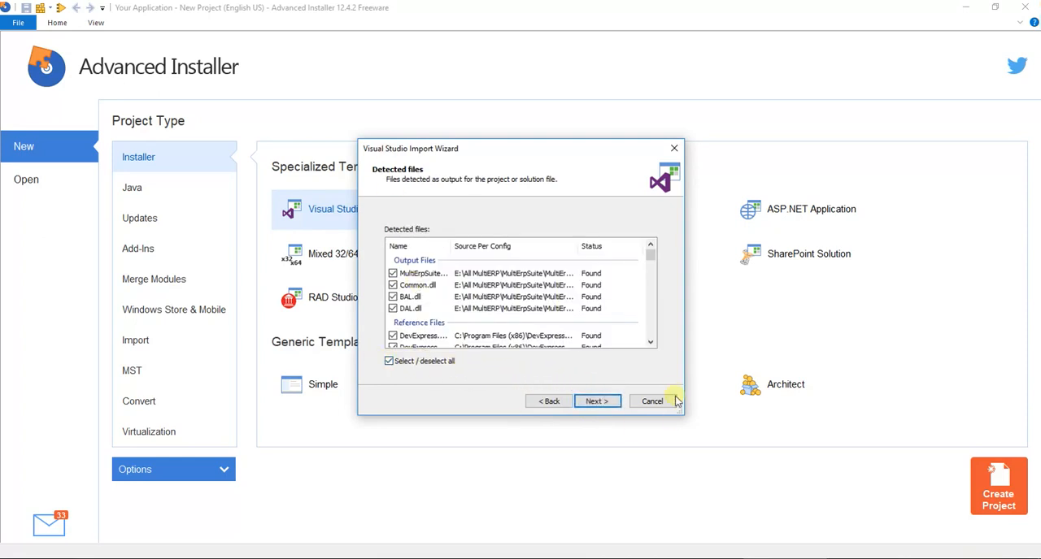
scroll(642, 278, down, 3)
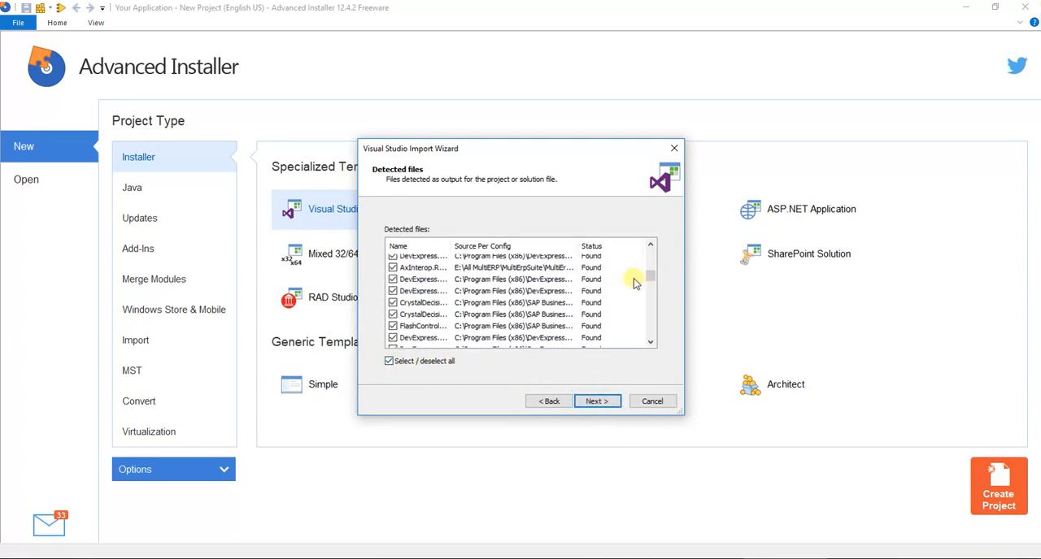
click(600, 402)
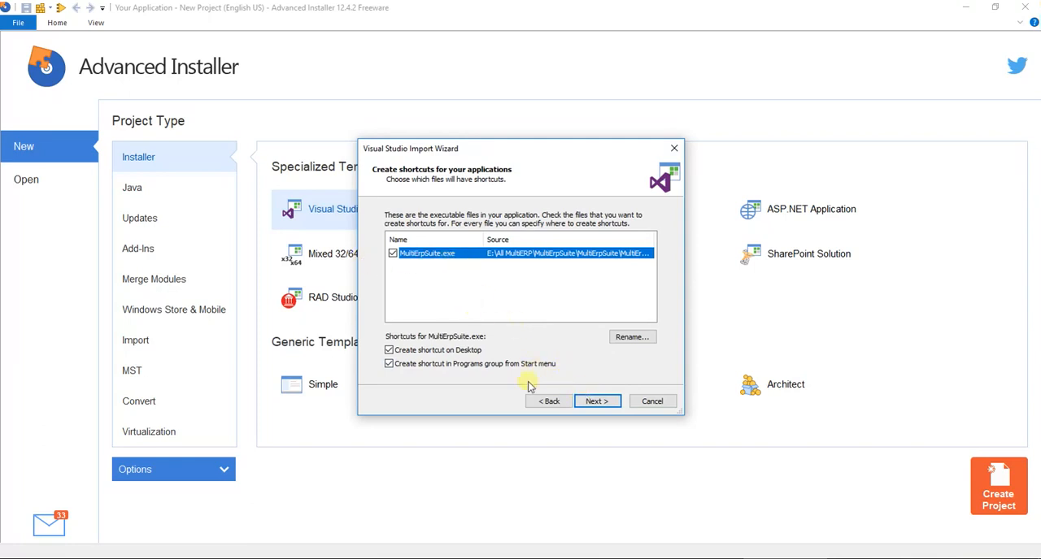
Keep the desktop and Start menu shortcuts, set MultiErpSuite.exe to launch after install, and finish the import without a license agreement
click(599, 402)
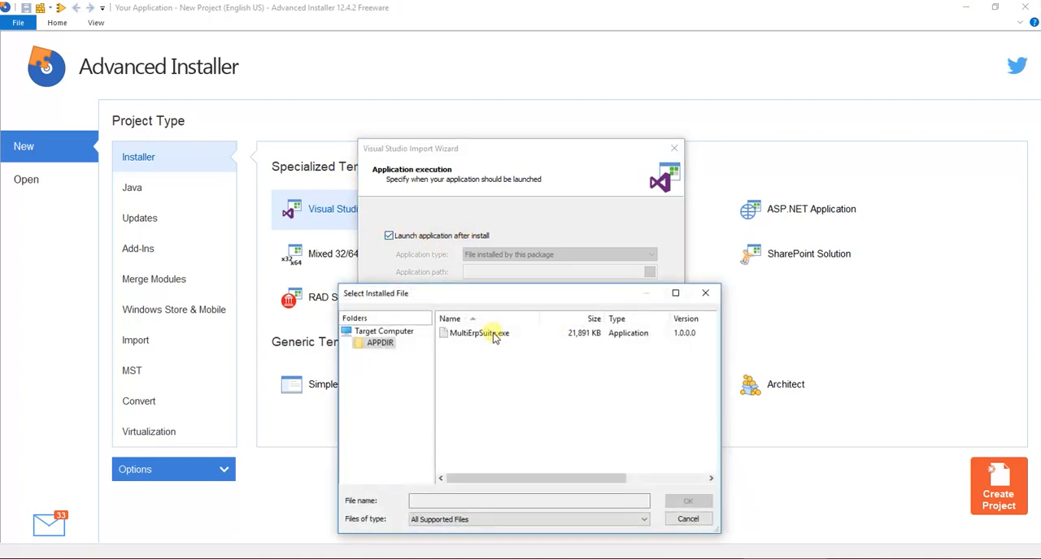
double_click(488, 333)
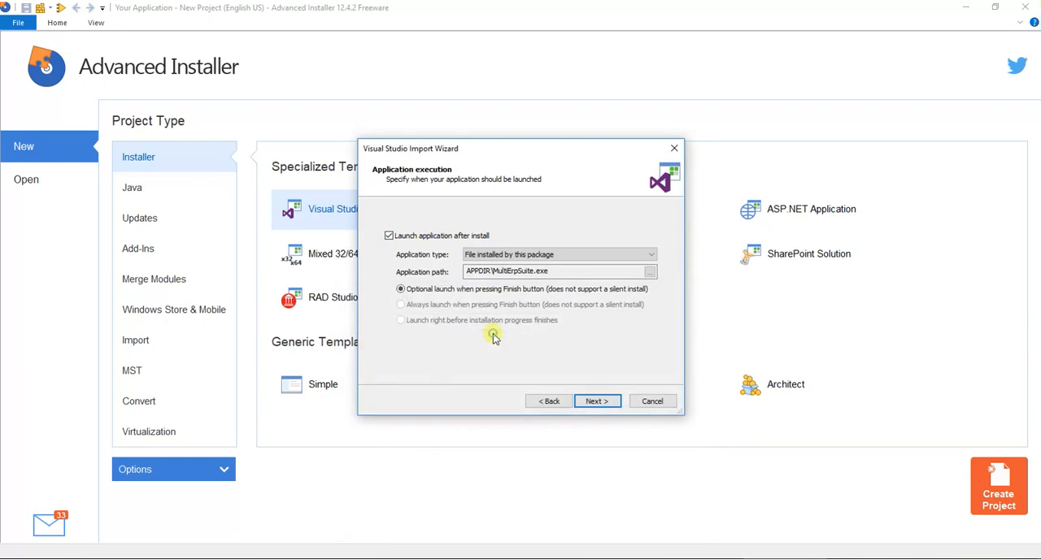
click(596, 401)
click(597, 401)
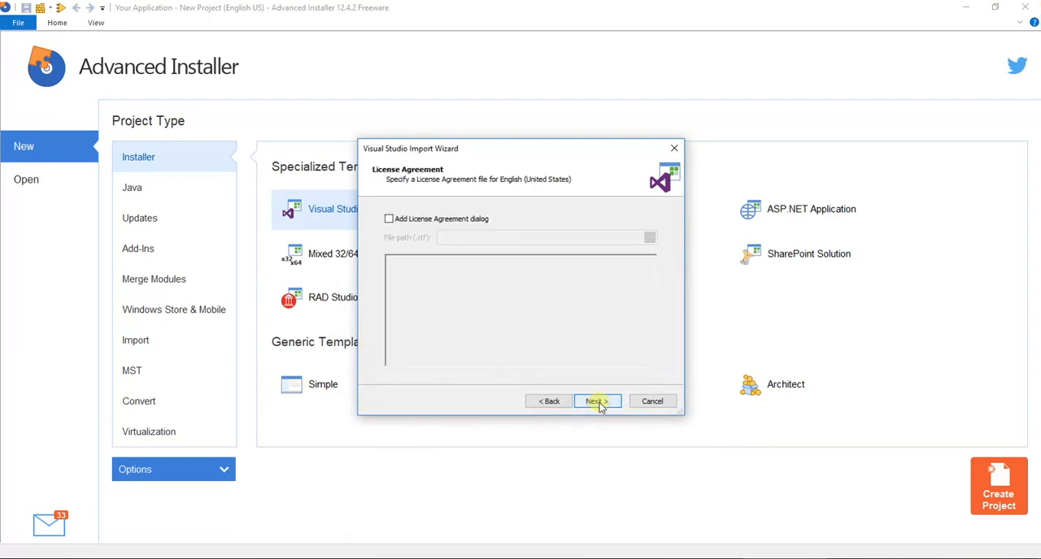
click(599, 403)
click(598, 402)
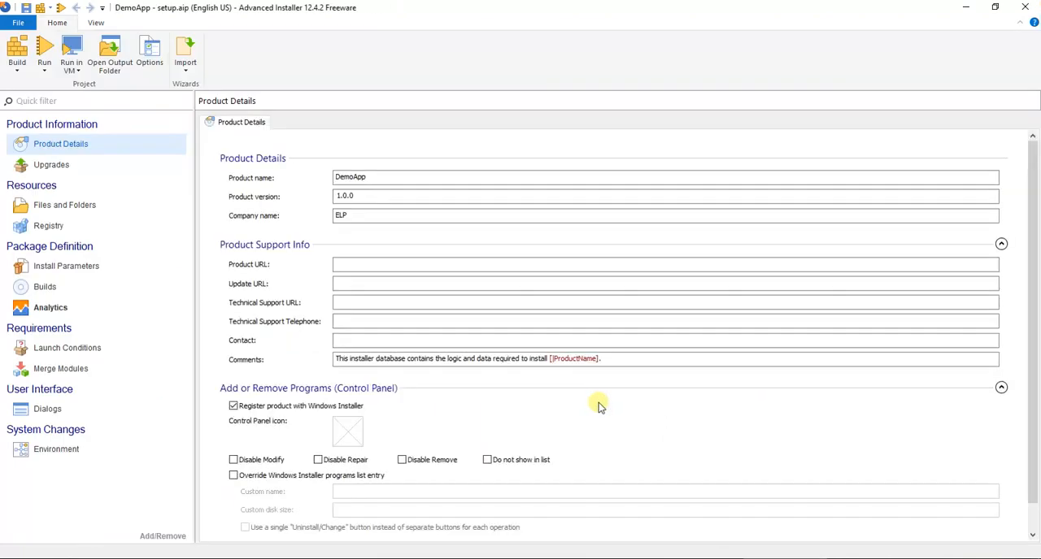
click(346, 265)
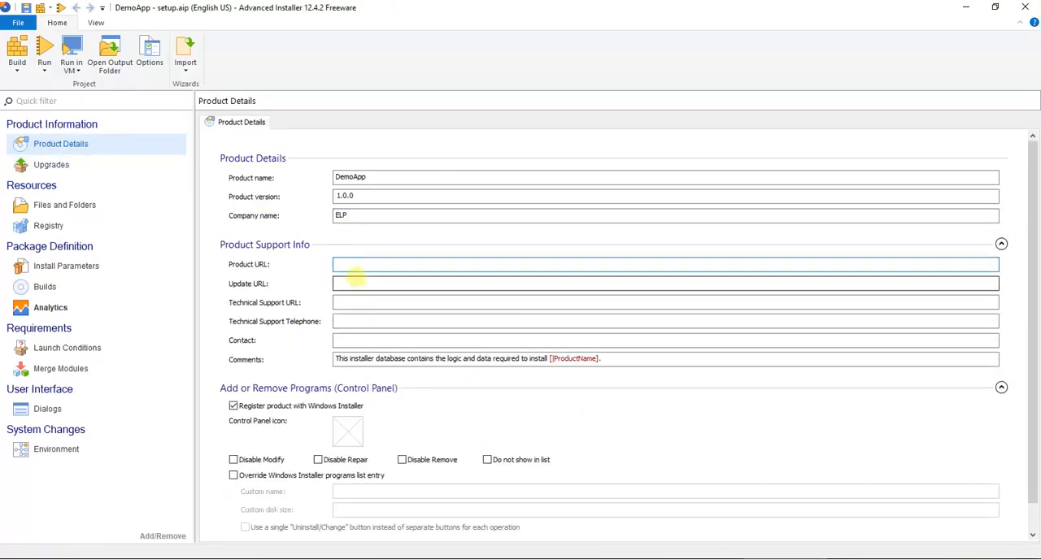
click(345, 340)
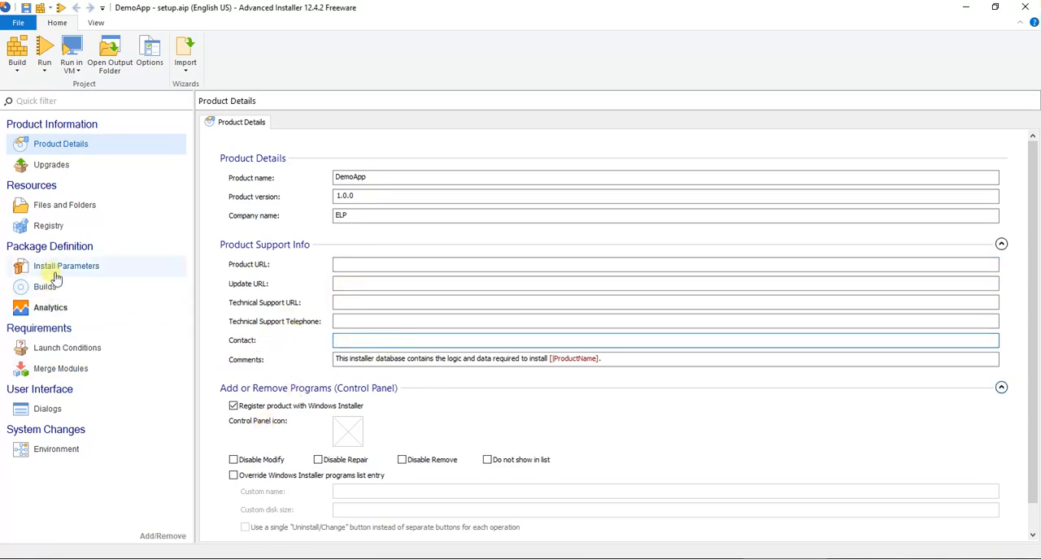
Start adding a folder to the project's Application Folder and browse to the copied path E:\All MultiERP\MultiErpSuite\MultiErpSuite
click(84, 213)
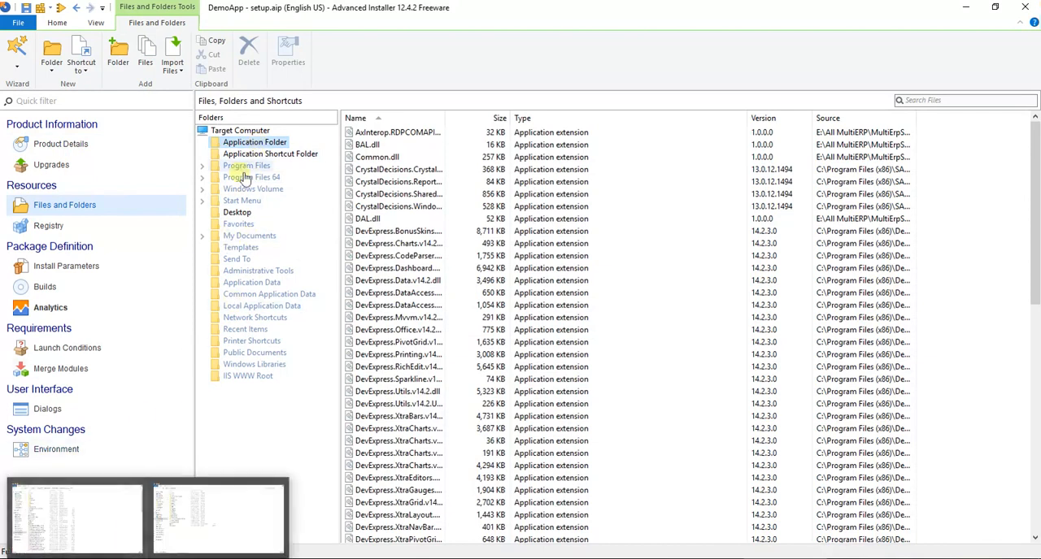
right_click(256, 146)
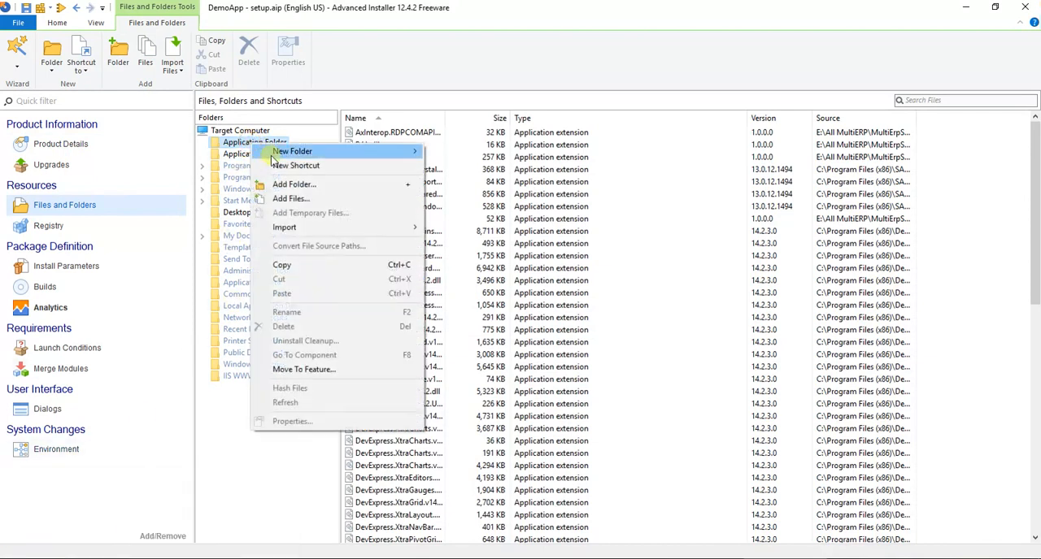
click(295, 186)
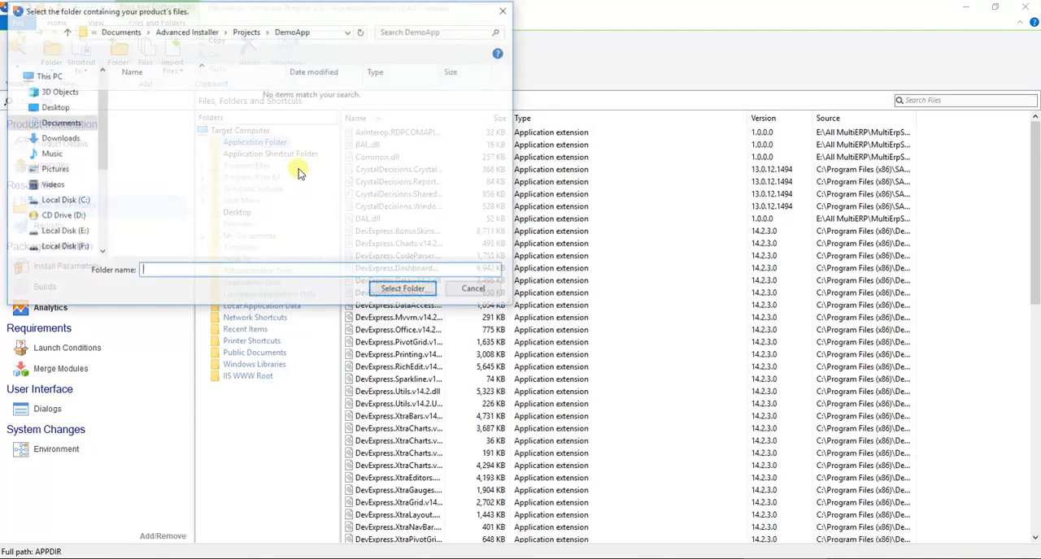
click(333, 34)
text(E:\All MultiERP\MultiErpSuite\MultiErpSuite)
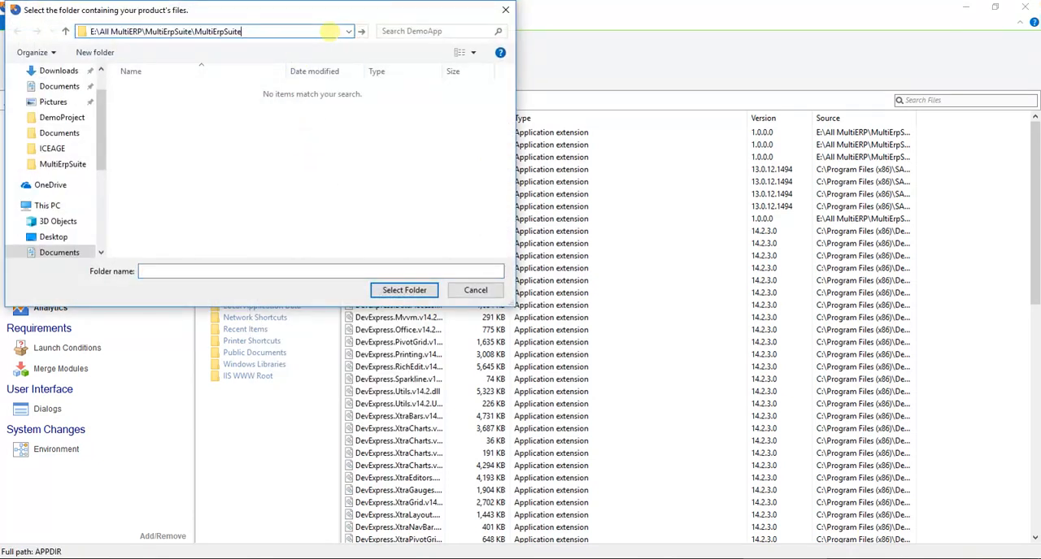
key(Return)
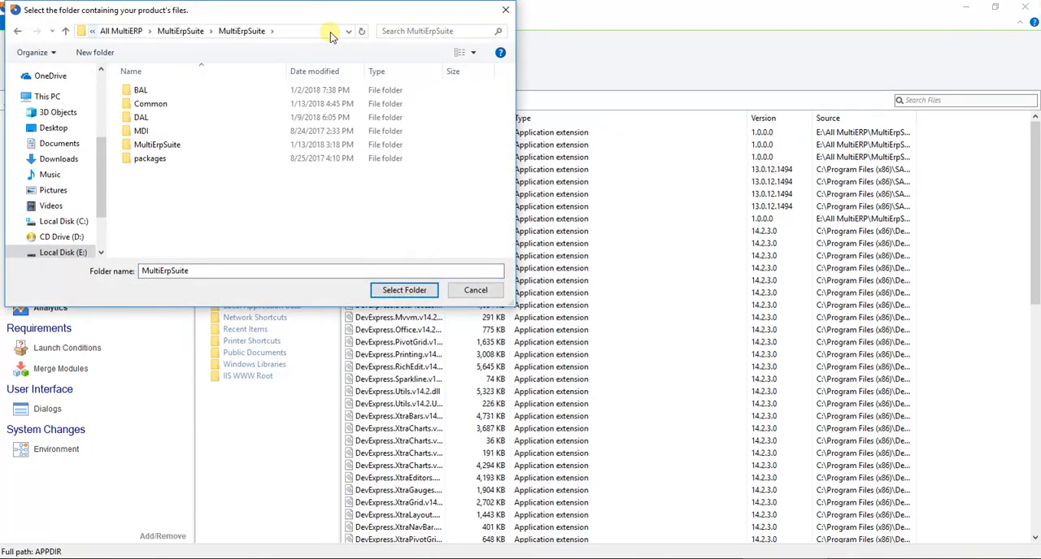
Browse into MultiErpSuite\bin\Debug and add its Audio folder to the Application Folder
double_click(171, 145)
click(161, 119)
double_click(161, 119)
click(144, 90)
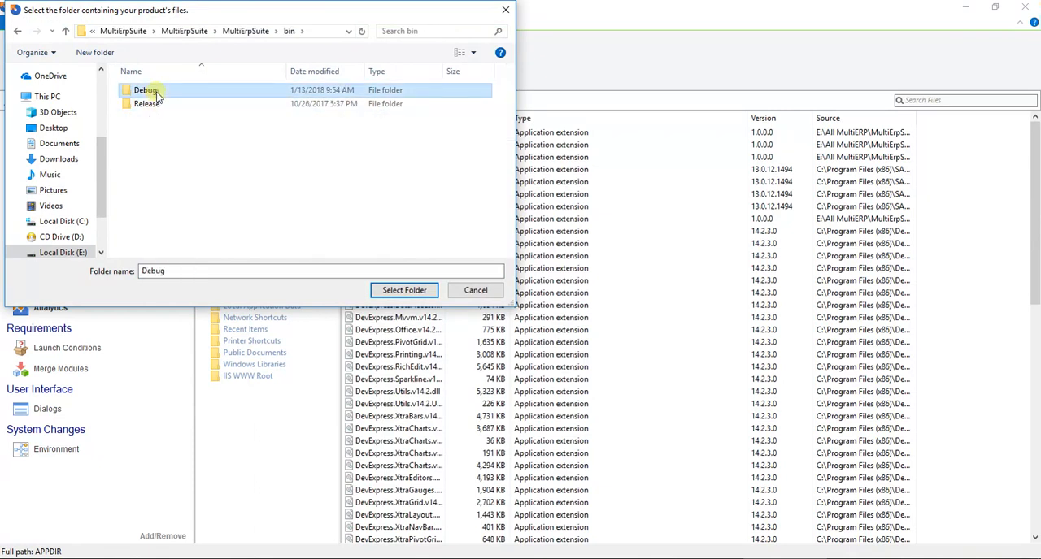
double_click(143, 90)
click(148, 94)
click(397, 290)
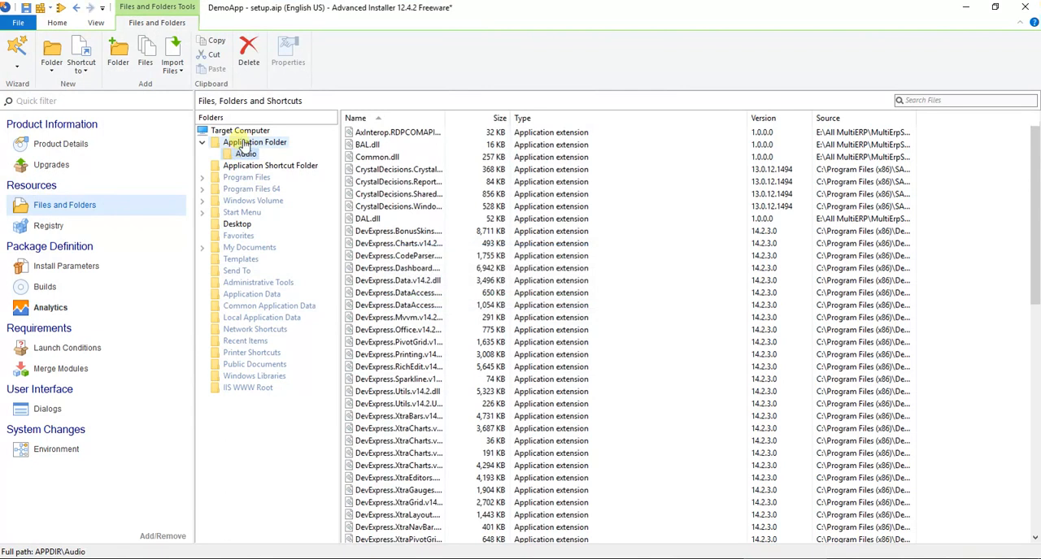
Add the de folder from bin\Debug to the Application Folder
right_click(244, 144)
click(272, 181)
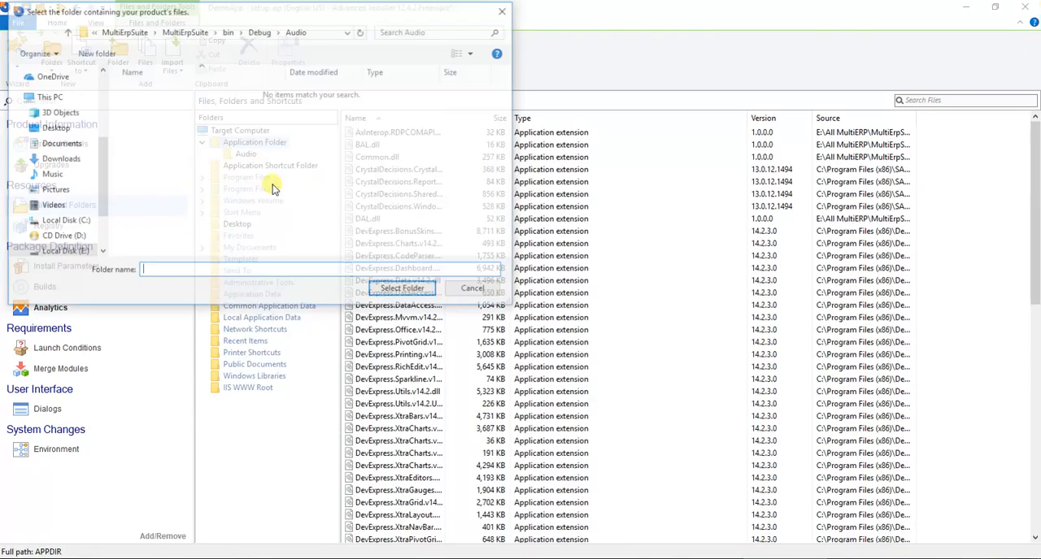
click(65, 31)
click(164, 106)
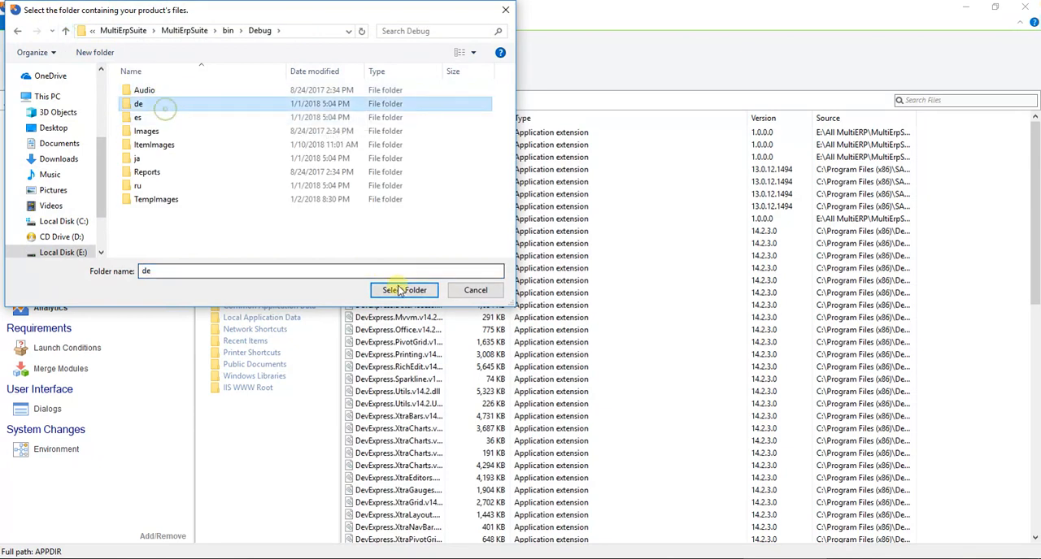
click(406, 293)
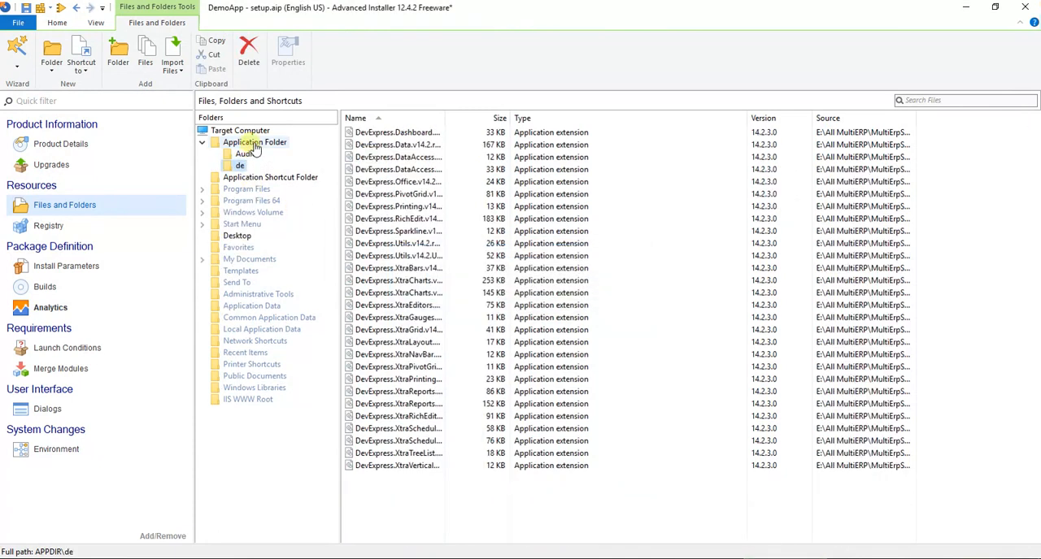
Add the es folder from bin\Debug to the Application Folder
right_click(252, 144)
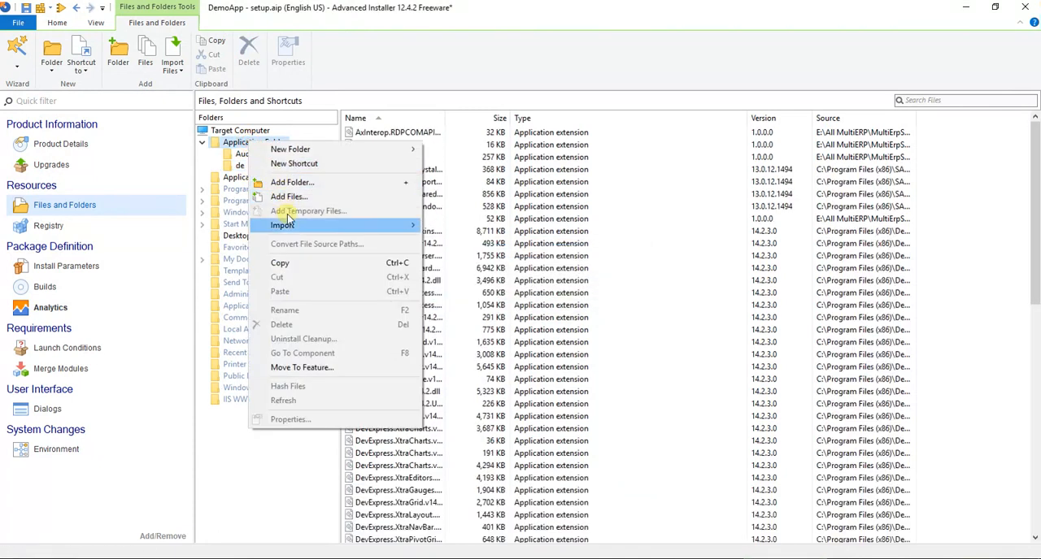
click(307, 189)
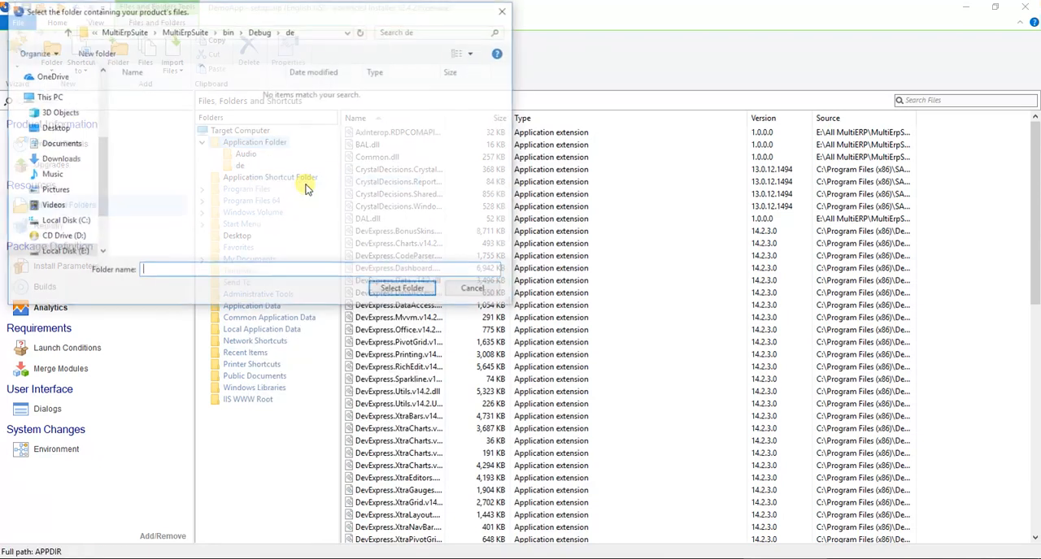
click(64, 31)
click(137, 117)
click(404, 290)
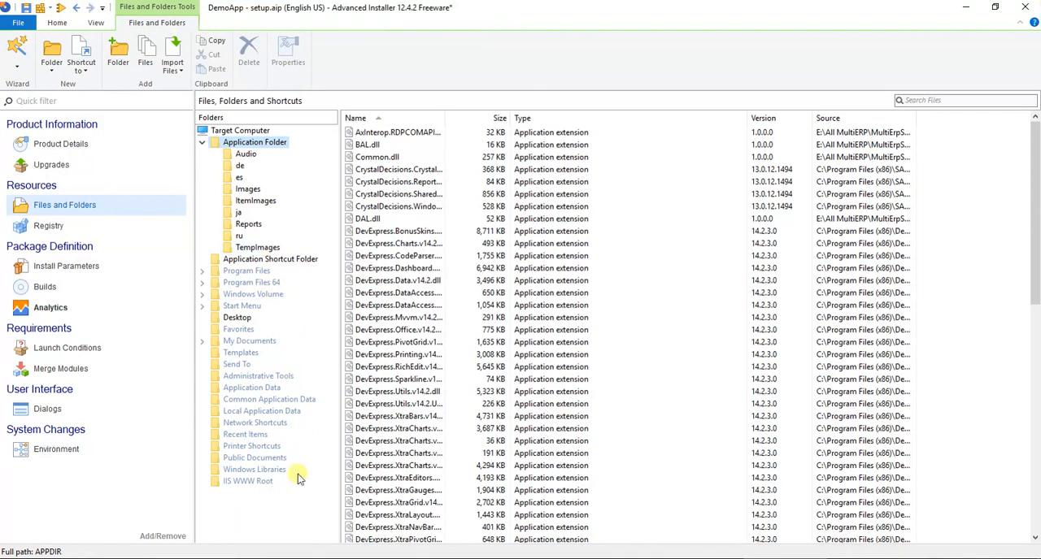
Switch to File Explorer, copy the Debug folder's files into the project's Application Folder, and replace all files that already exist
mouse_move(146, 558)
click(80, 522)
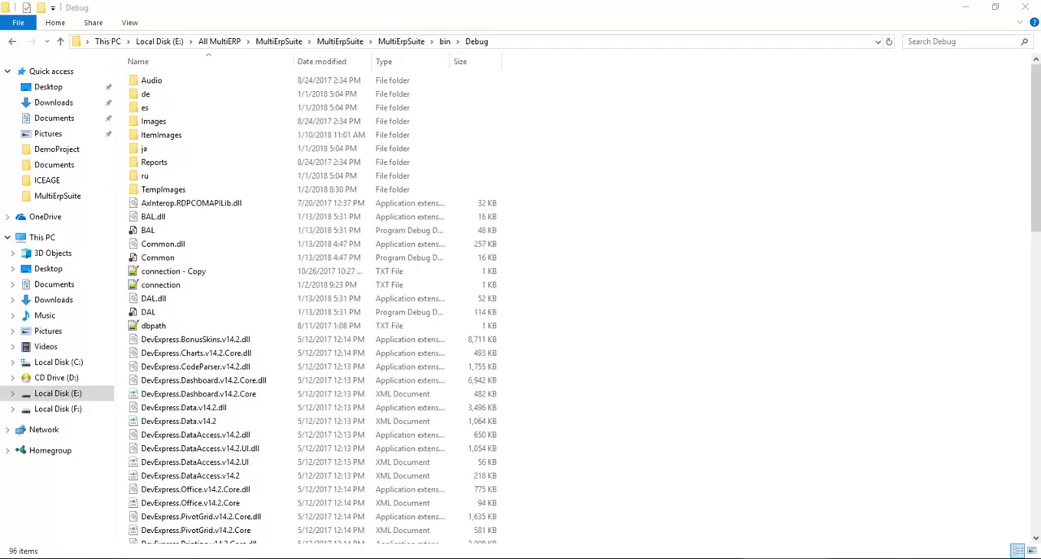
key(ctrl+a)
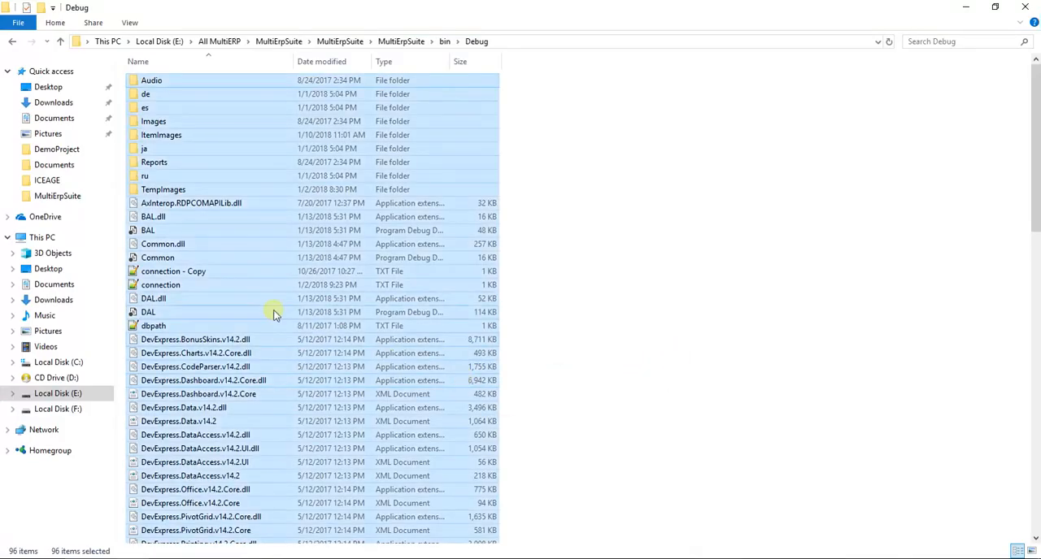
right_click(260, 176)
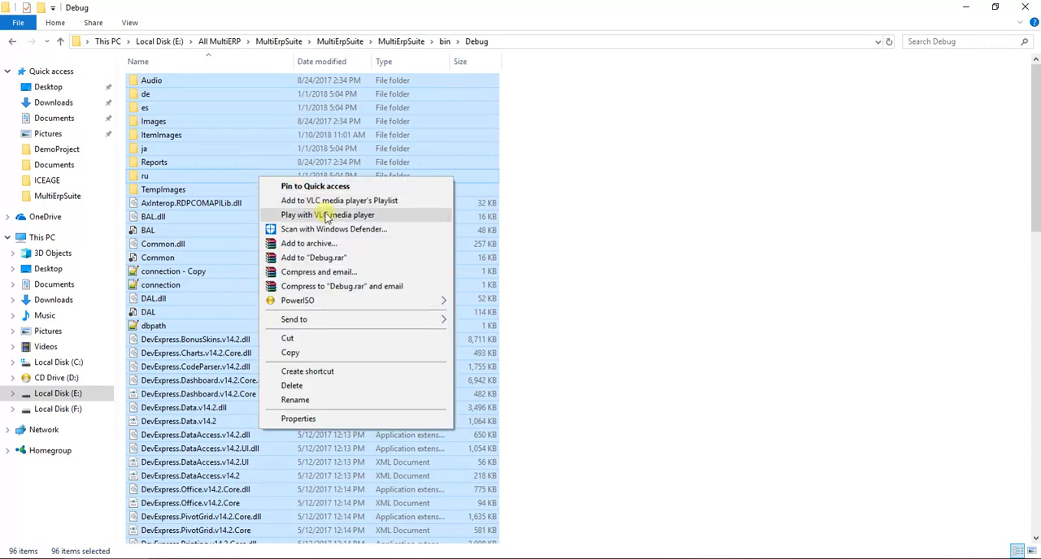
click(328, 352)
drag(186, 242, 686, 319)
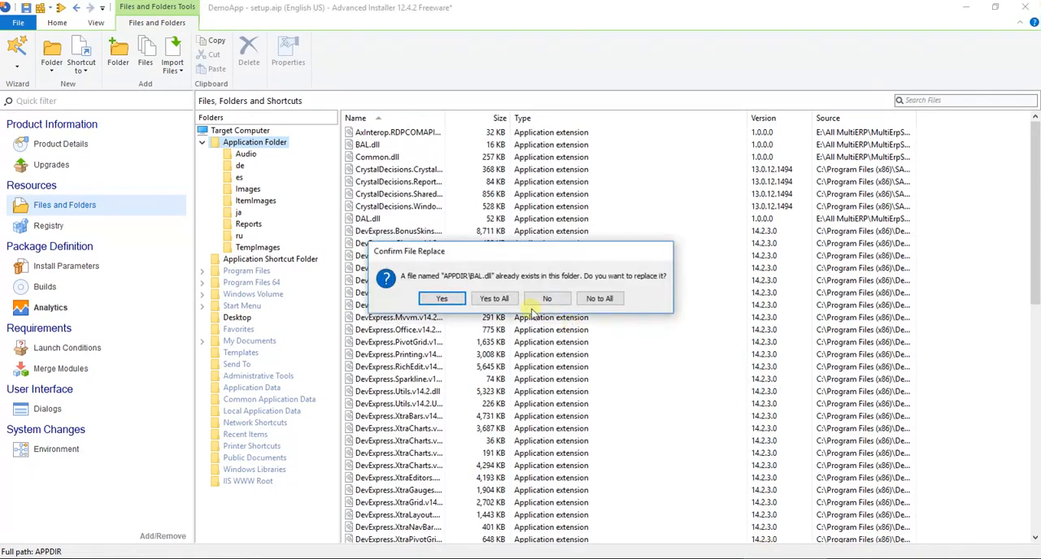
click(499, 302)
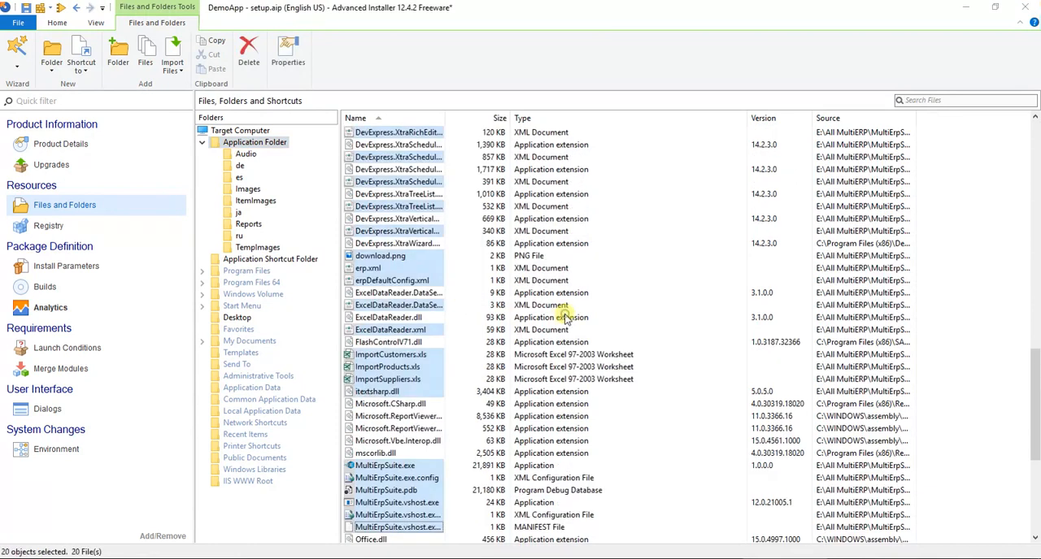
Check the files added to the Application Folder and run the DemoApp setup project
scroll(429, 296, up, 15)
click(415, 231)
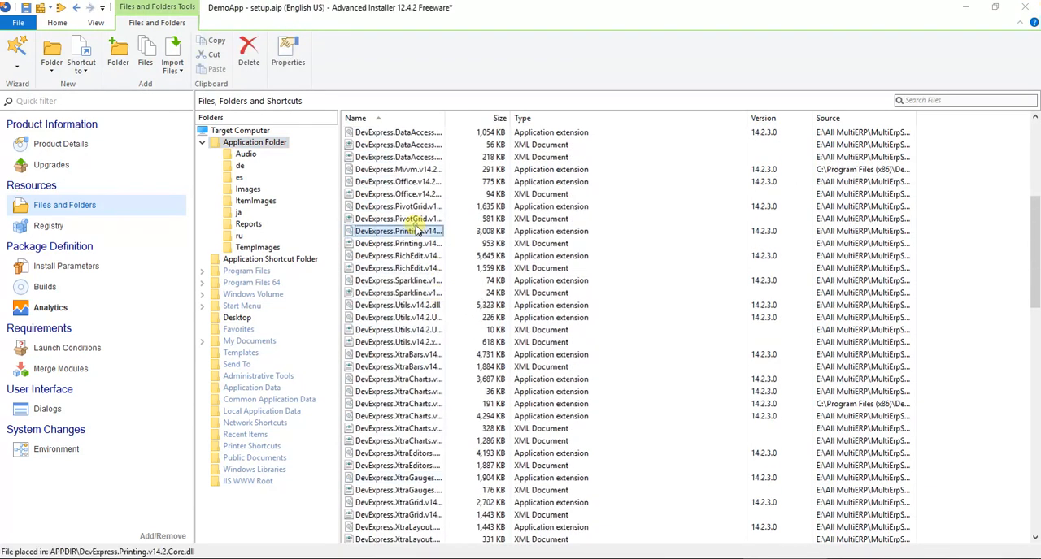
scroll(430, 233, up, 7)
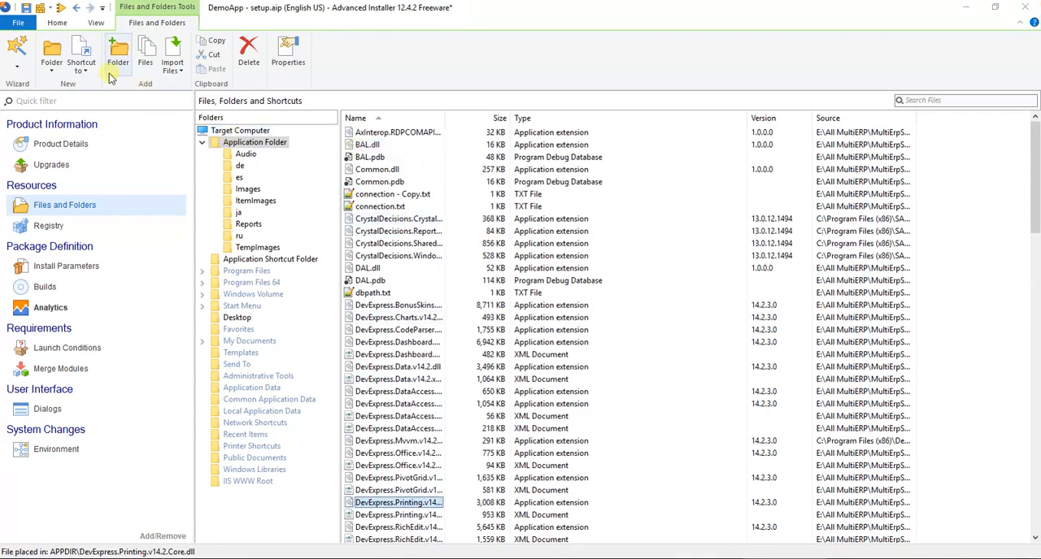
click(58, 23)
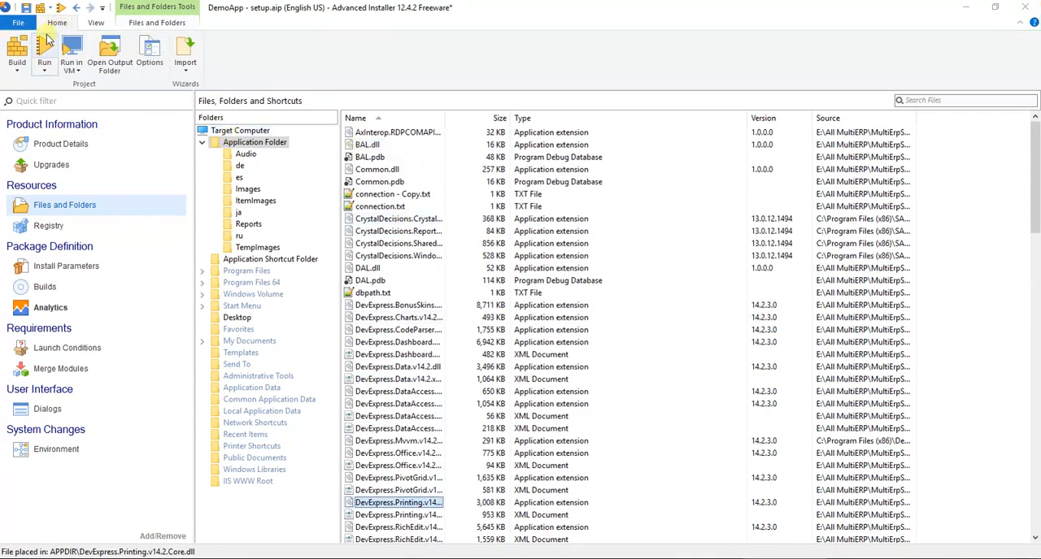
click(46, 52)
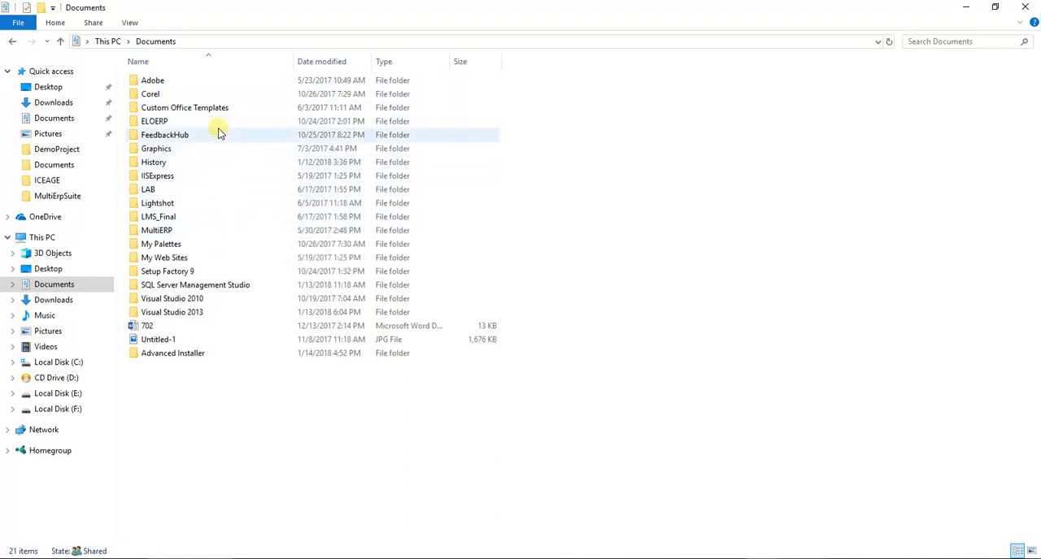
Refresh Documents in File Explorer and open the build output folder Advanced Installer\Projects\DemoApp\AnyCPU_DebugSetupFiles
key(F5)
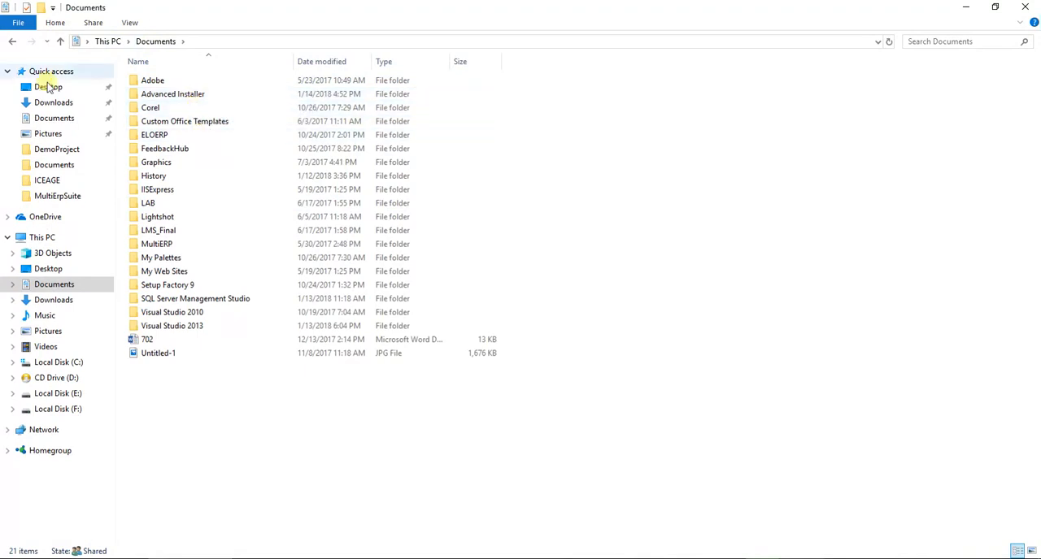
double_click(186, 95)
click(161, 82)
double_click(161, 82)
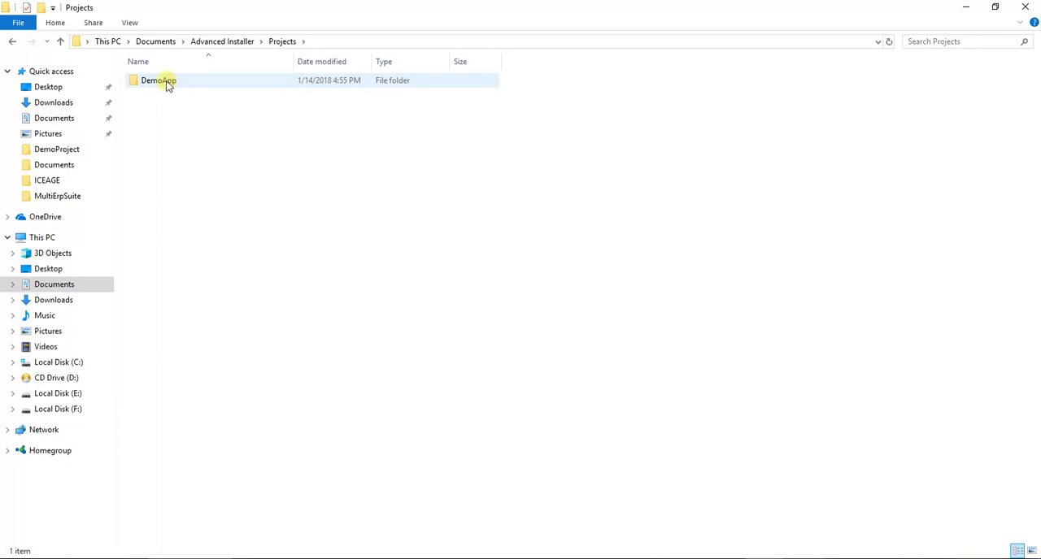
double_click(163, 83)
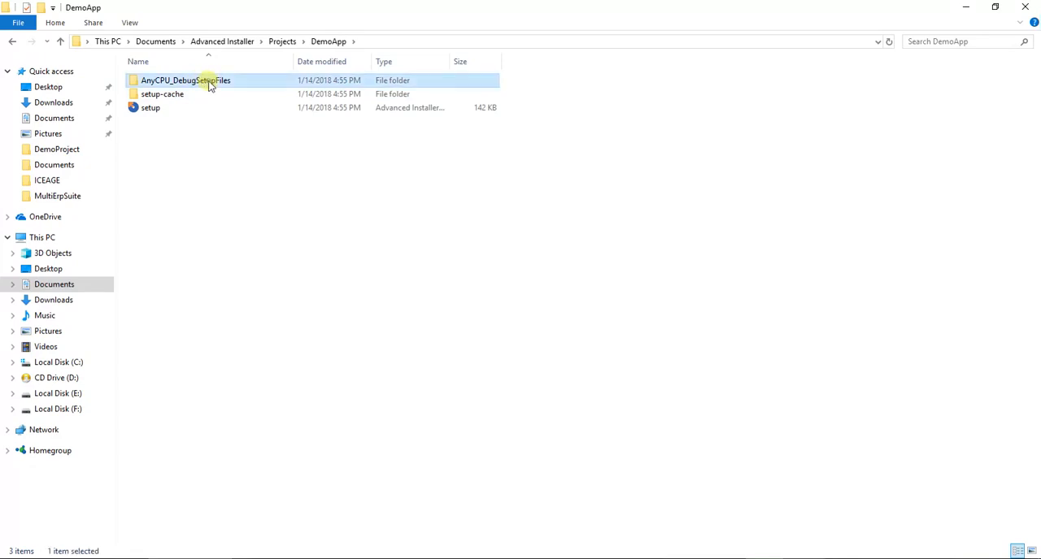
double_click(207, 84)
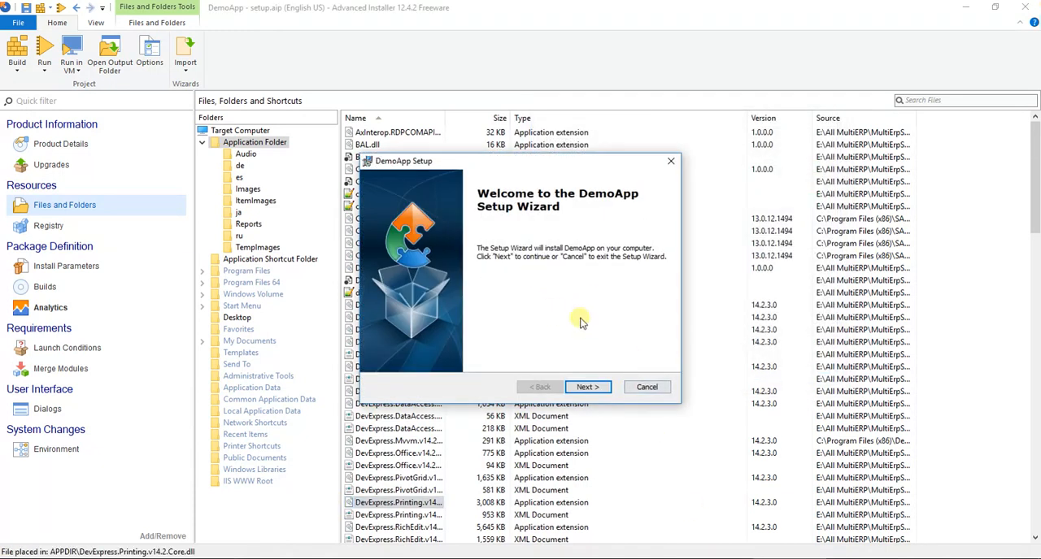
Cancel the DemoApp installation, confirm the cancellation and close the setup wizard
click(649, 388)
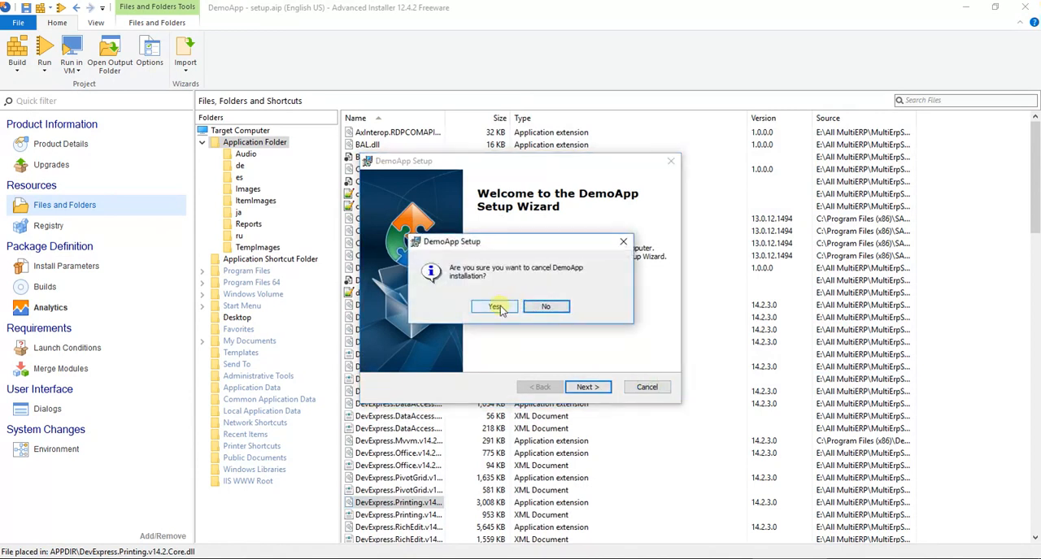
click(504, 307)
click(589, 388)
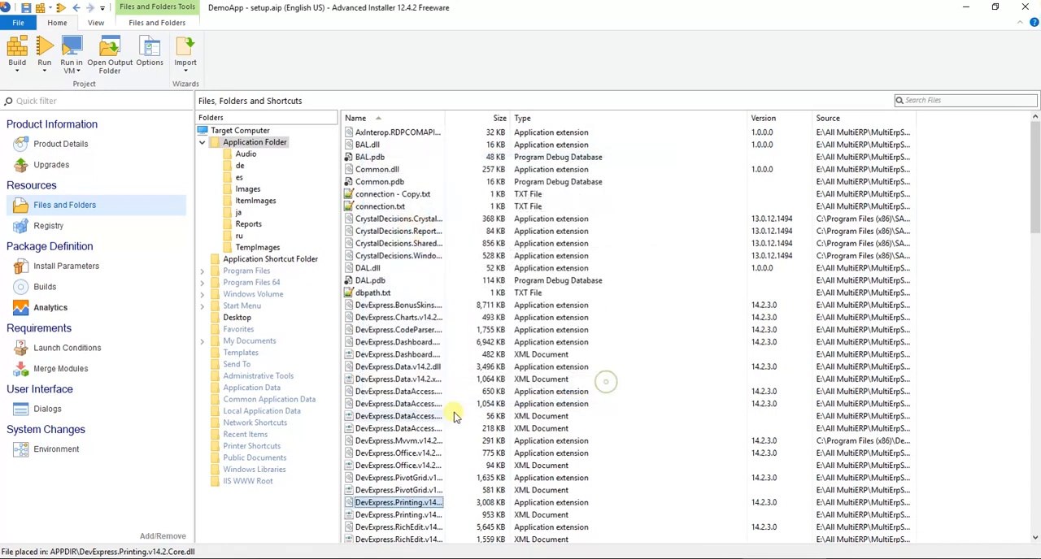
Switch to File Explorer, refresh the AnyCPU_DebugSetupFiles folder and select the setup installer package
click(219, 557)
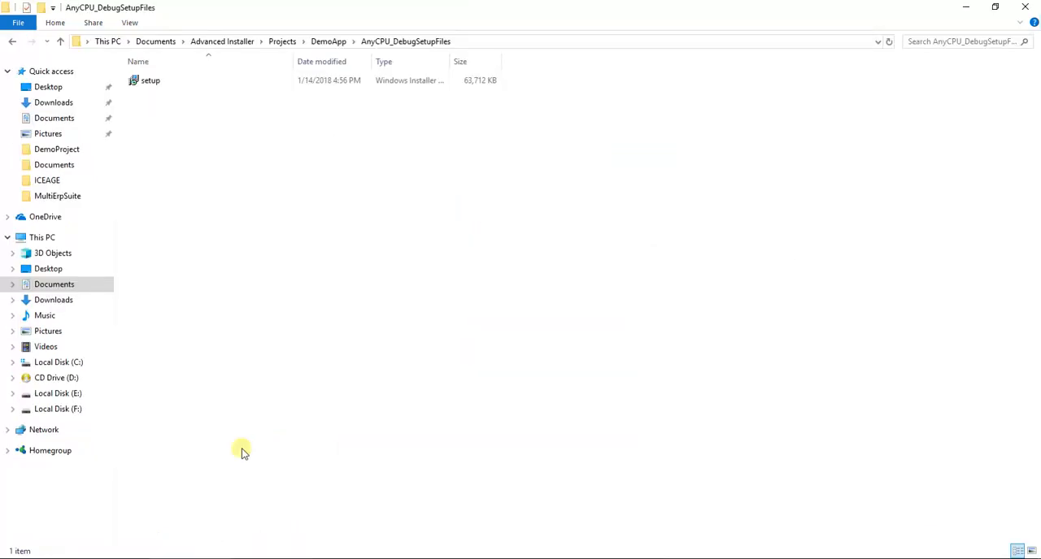
right_click(330, 169)
click(378, 234)
click(177, 82)
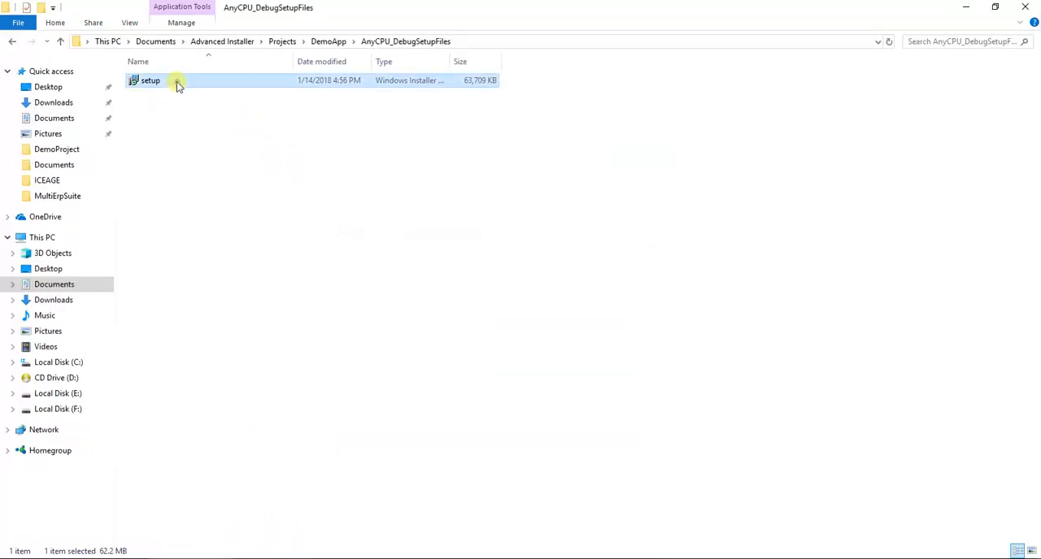